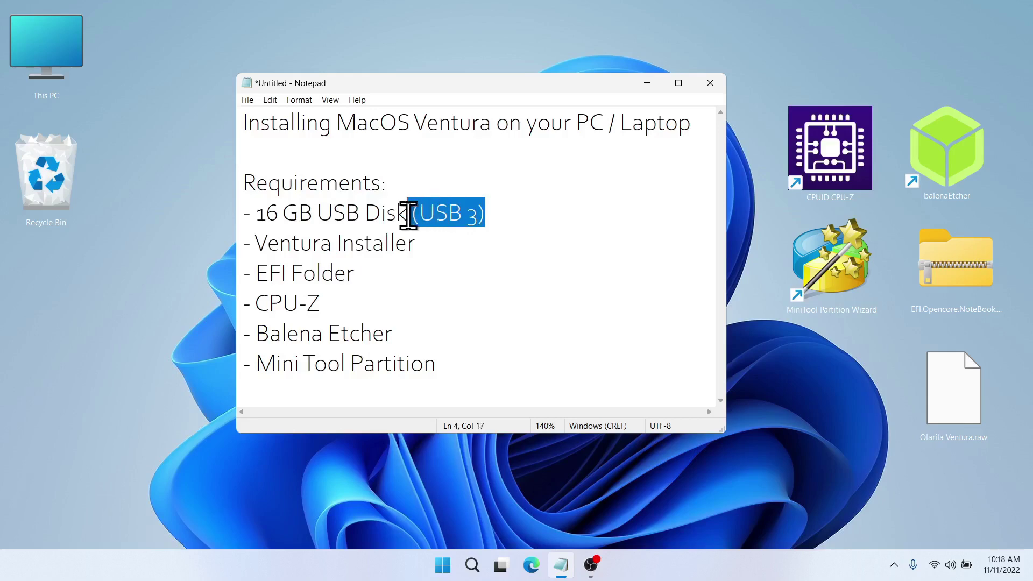
# Step: Review the macOS Ventura requirements in the note, from the 16 GB USB 3 disk to Mini Tool Partition
pyautogui.click(499, 219)
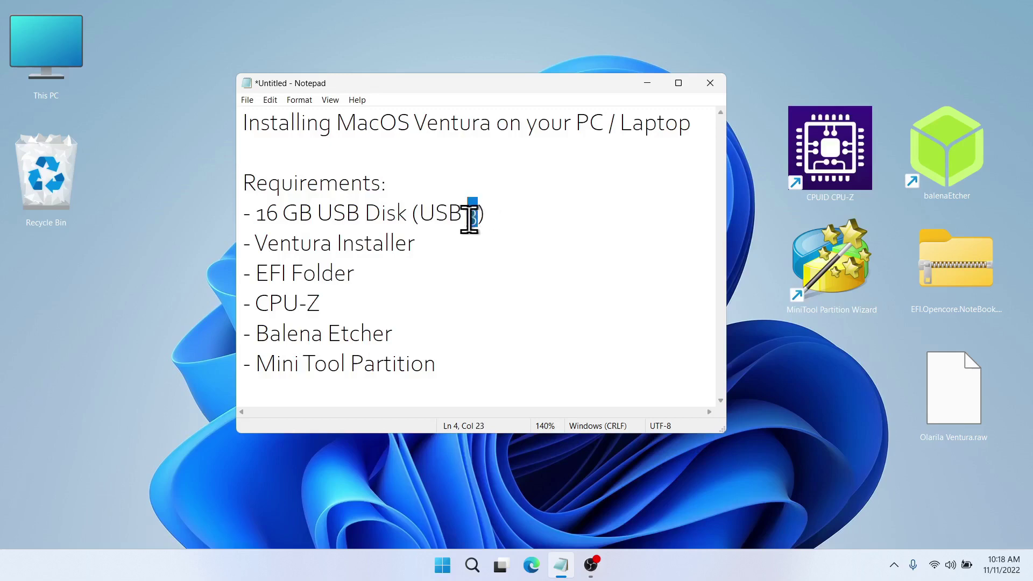
pyautogui.moveTo(478, 215); pyautogui.dragTo(495, 221)
pyautogui.click(487, 218)
pyautogui.moveTo(425, 244); pyautogui.dragTo(244, 247)
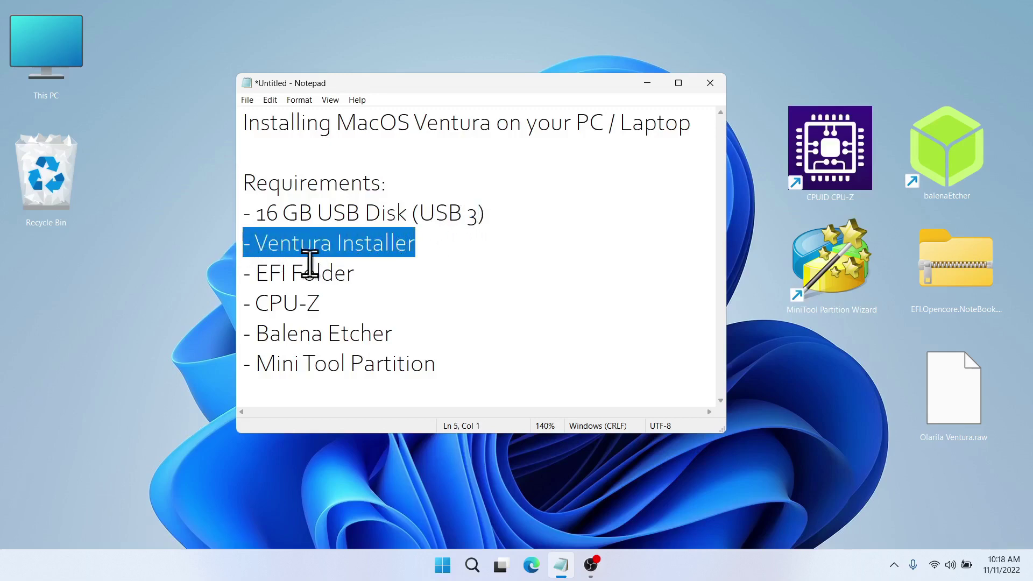
pyautogui.moveTo(359, 267); pyautogui.dragTo(244, 272)
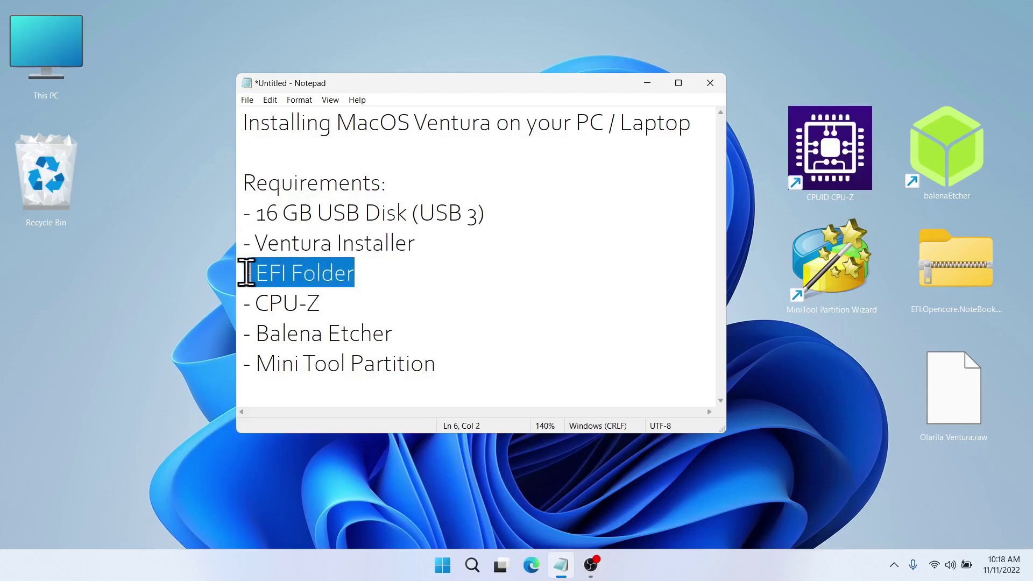
pyautogui.moveTo(332, 290); pyautogui.dragTo(243, 301)
pyautogui.click(371, 314)
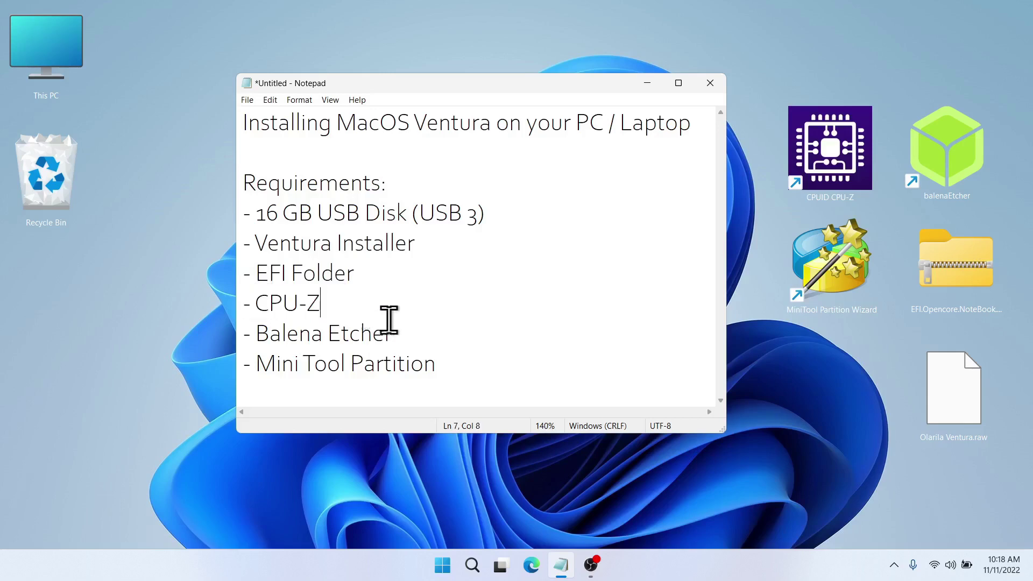
pyautogui.moveTo(401, 330); pyautogui.dragTo(255, 334)
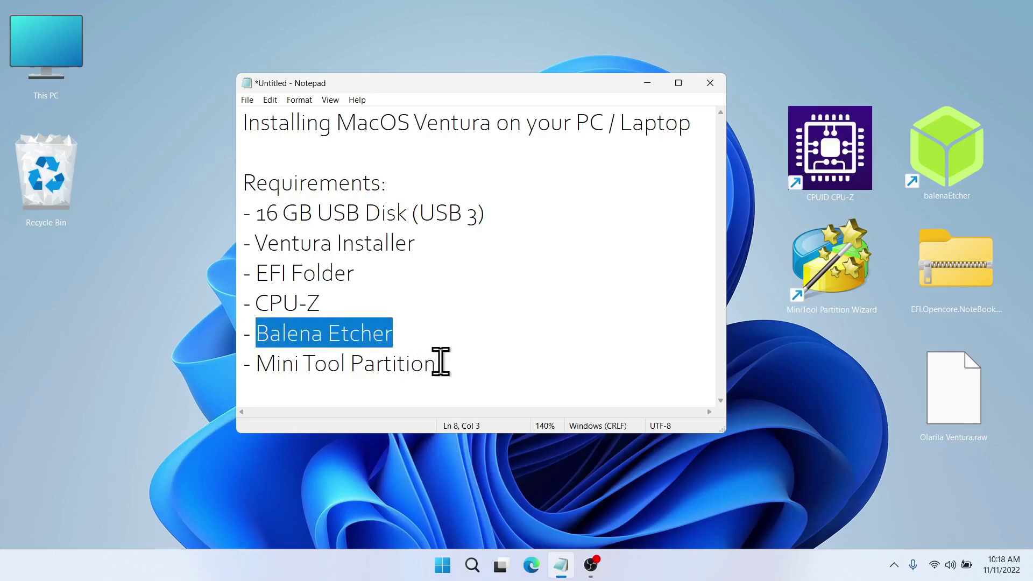
pyautogui.moveTo(438, 363); pyautogui.dragTo(251, 366)
pyautogui.click(422, 301)
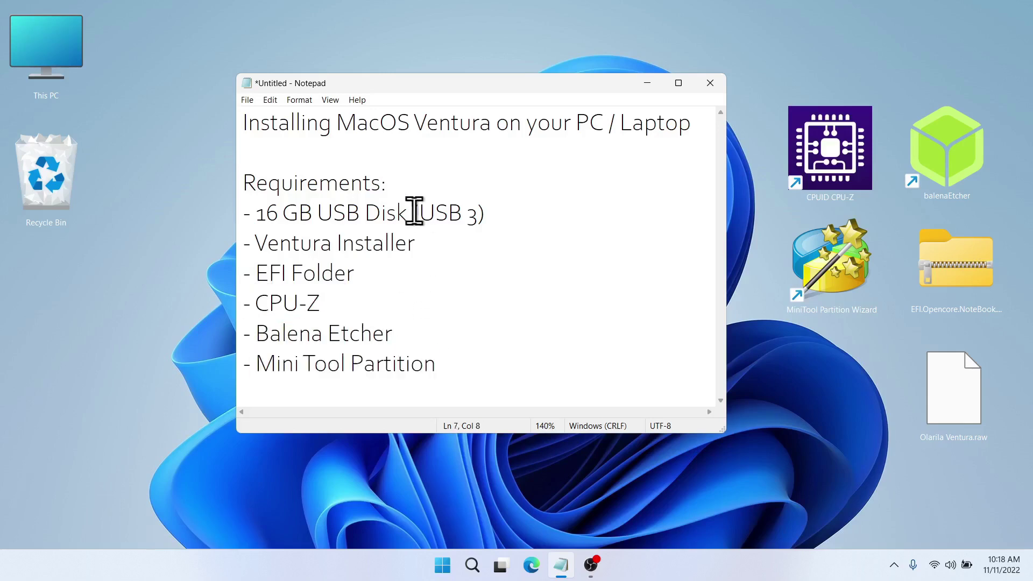
pyautogui.moveTo(257, 272); pyautogui.dragTo(469, 357)
pyautogui.click(469, 334)
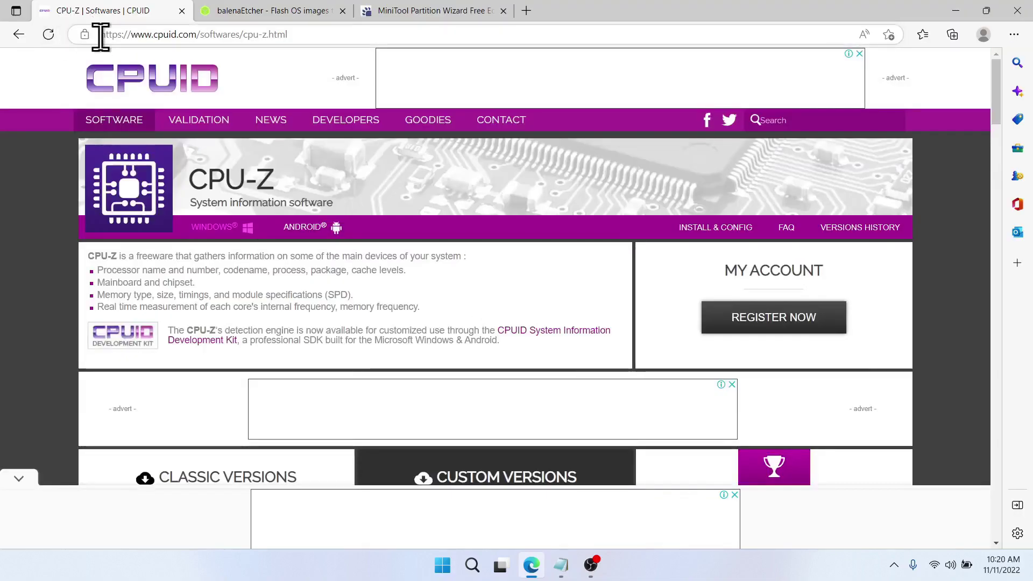
# Step: Examine the CPU-Z and balenaEtcher download options for Windows, and switch to the MiniTool Partition Wizard page
pyautogui.scroll(-8, 57, 224)
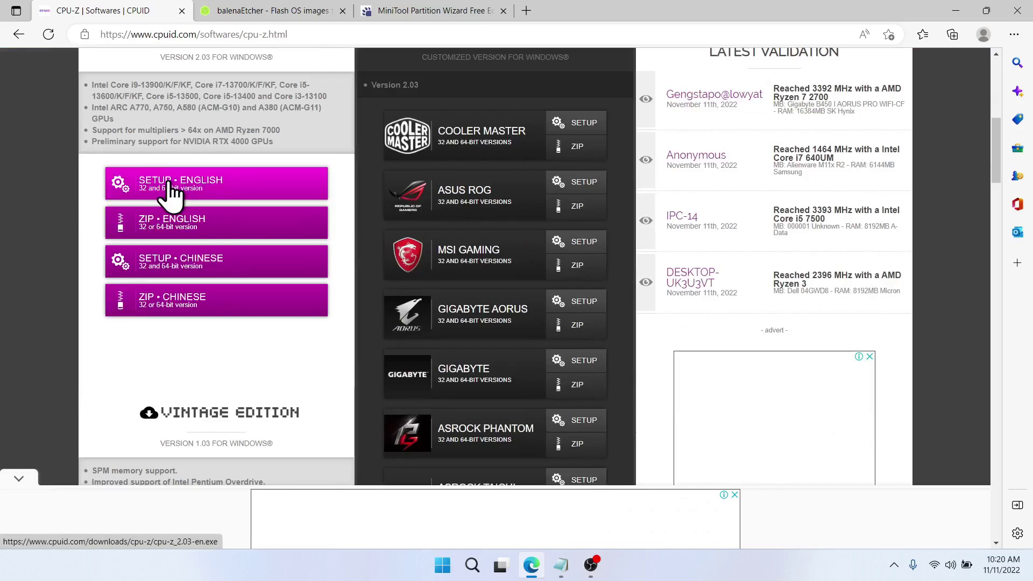
pyautogui.click(231, 14)
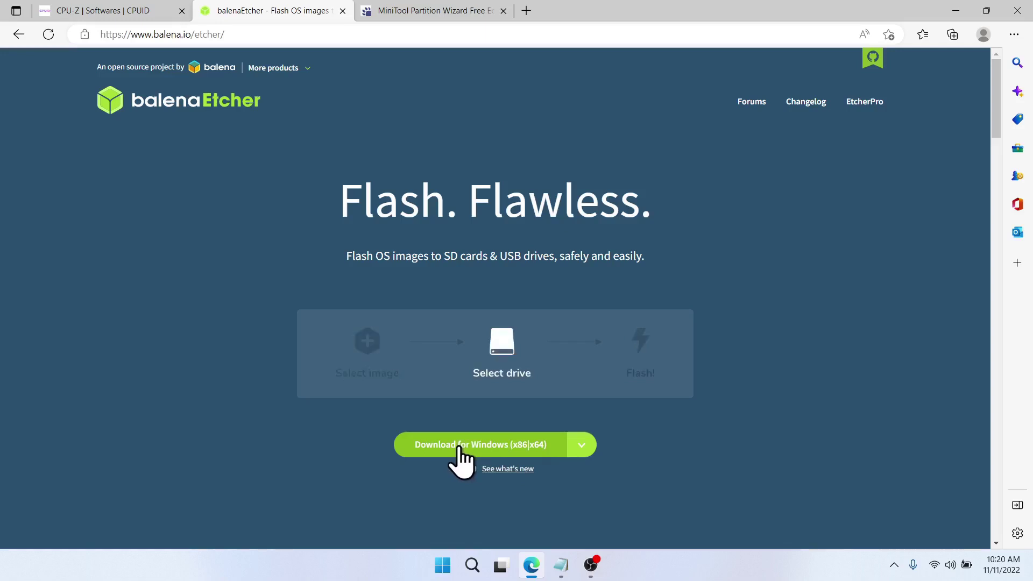
pyautogui.click(399, 14)
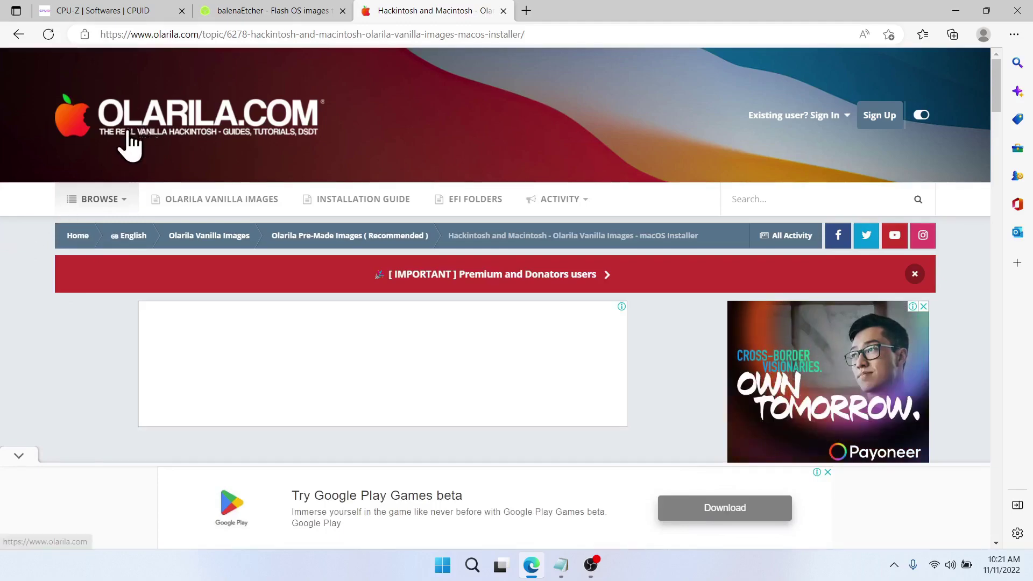
# Step: Find the VENTURA Olarila section in the Olarila Vanilla Images topic and open its MediaFire link in a new tab
pyautogui.scroll(-15, 65, 160)
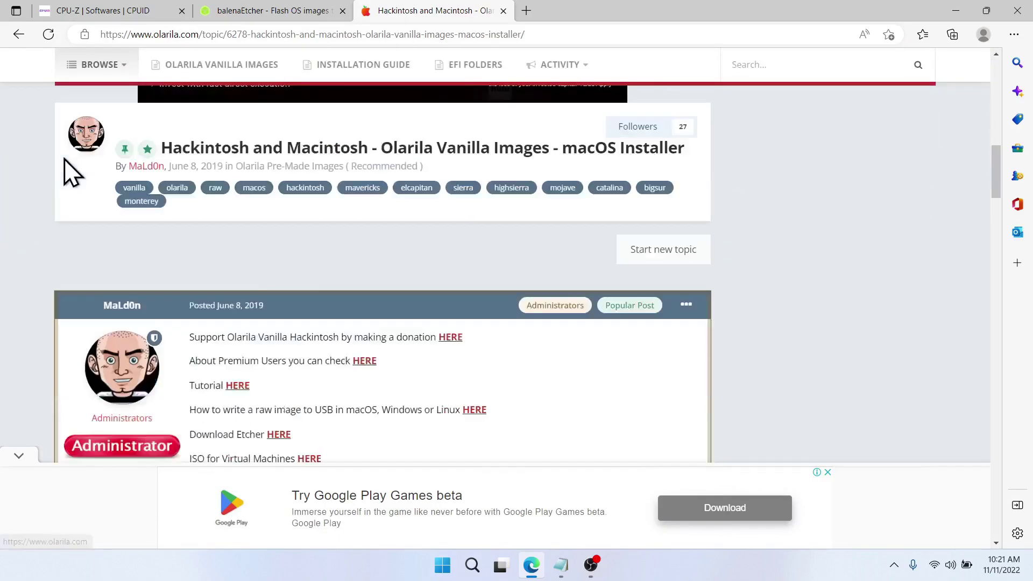
pyautogui.scroll(-3, 63, 160)
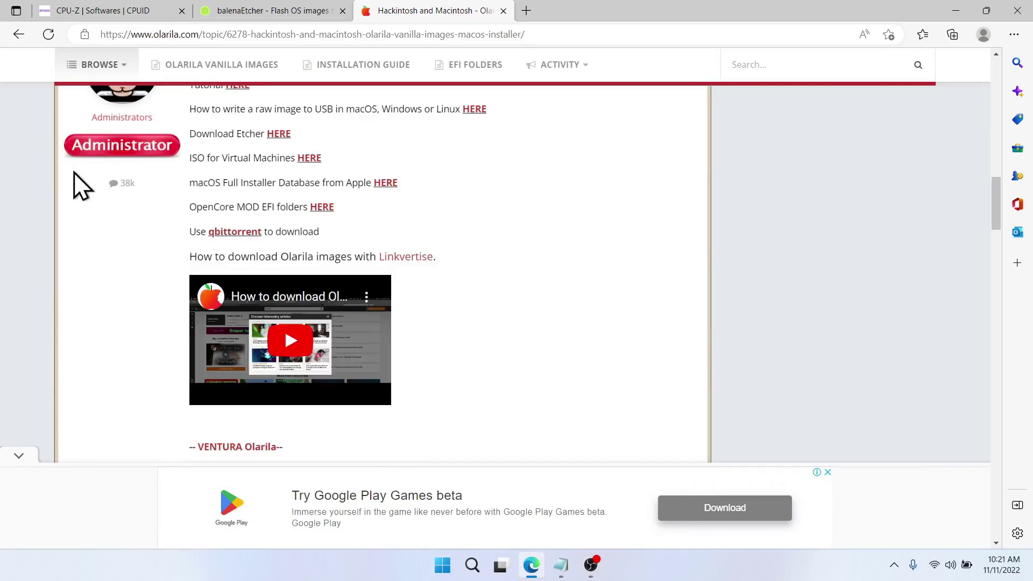
pyautogui.scroll(-3, 74, 172)
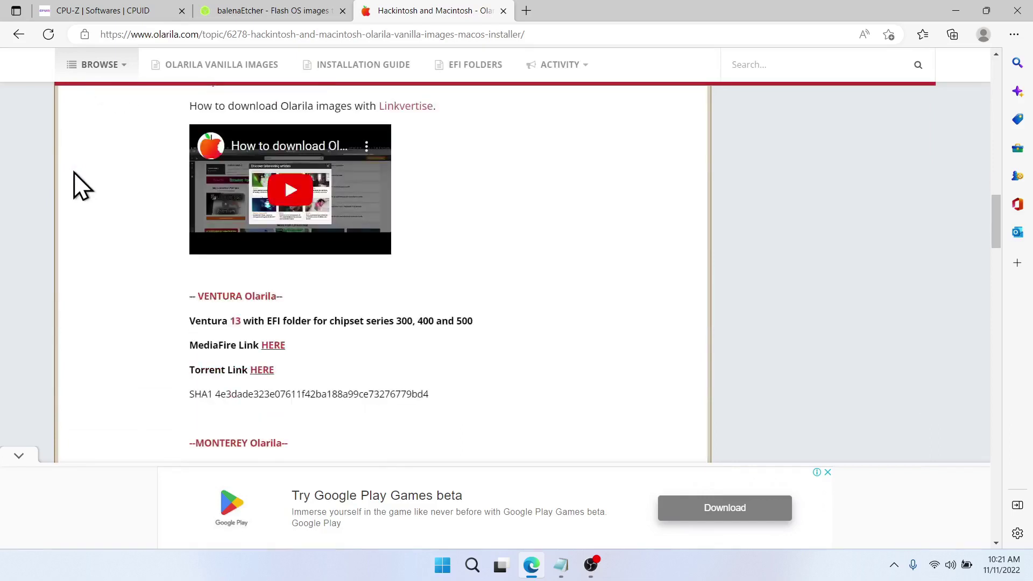
pyautogui.scroll(-2, 73, 172)
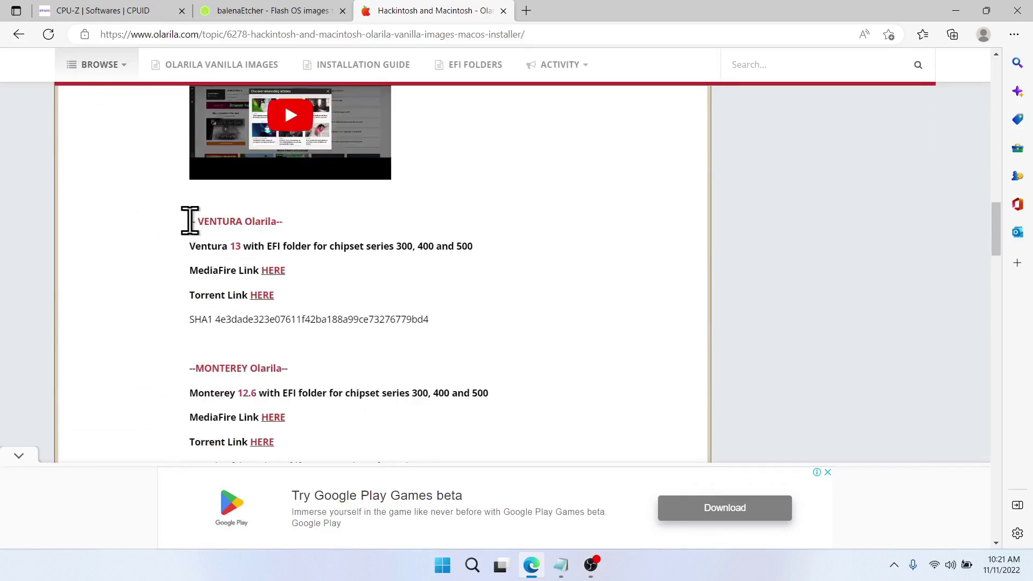
pyautogui.moveTo(189, 221); pyautogui.dragTo(299, 233)
pyautogui.click(218, 272)
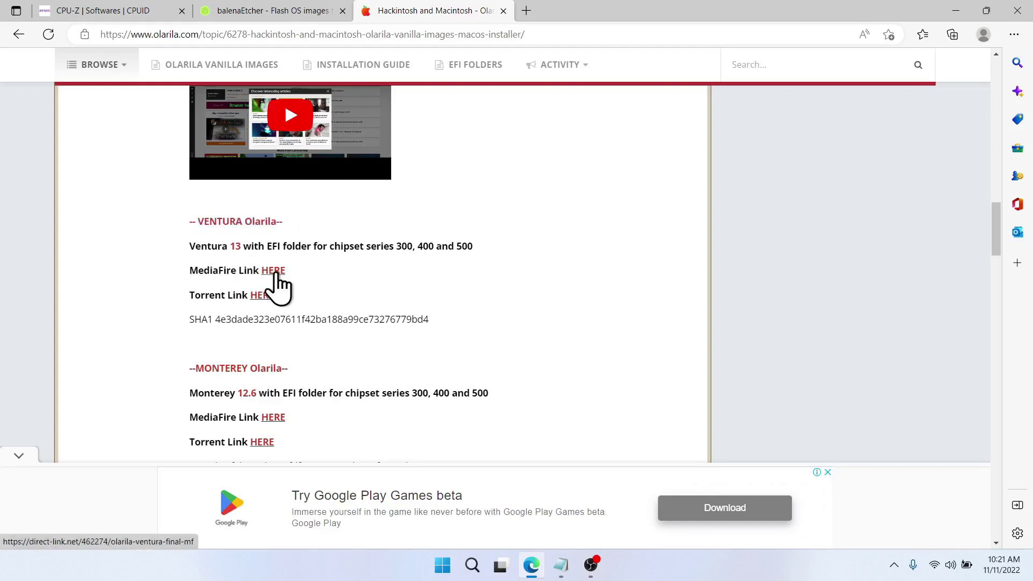
pyautogui.rightClick(281, 271)
pyautogui.click(290, 283)
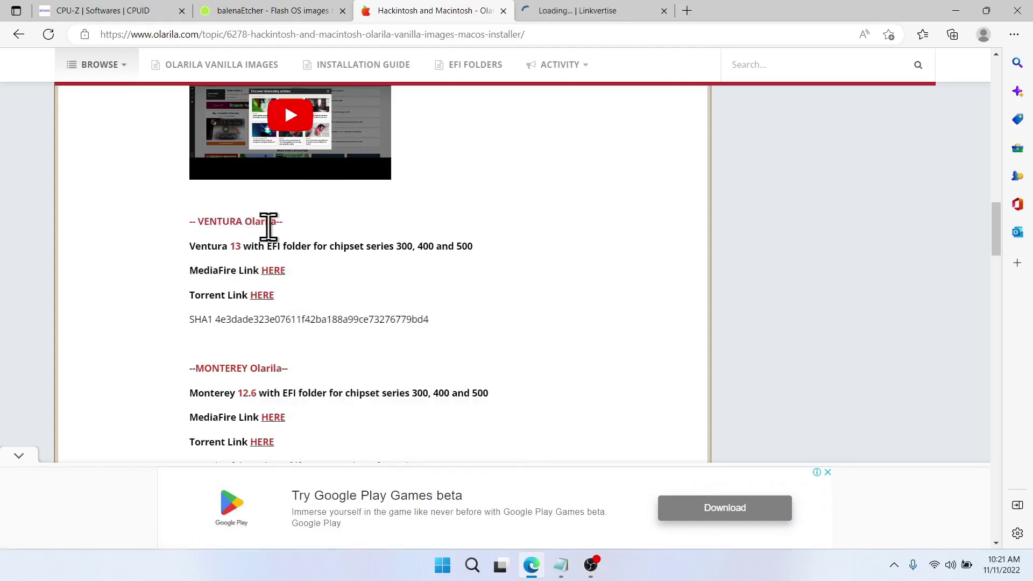
# Step: Open the OpenCore MOD EFI folders link from the same Olarila post in a new tab
pyautogui.scroll(5, 268, 224)
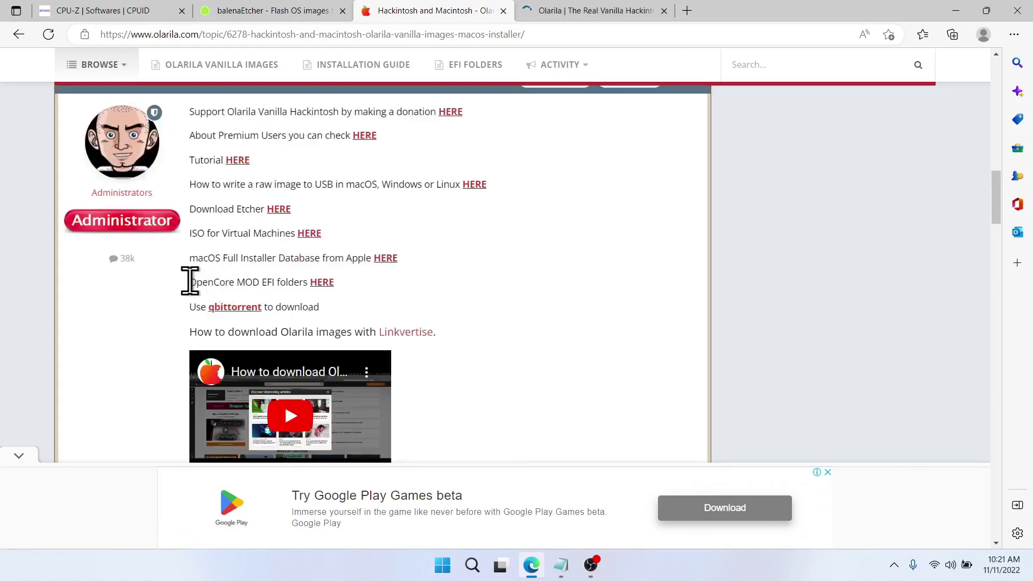
pyautogui.moveTo(189, 281); pyautogui.dragTo(353, 280)
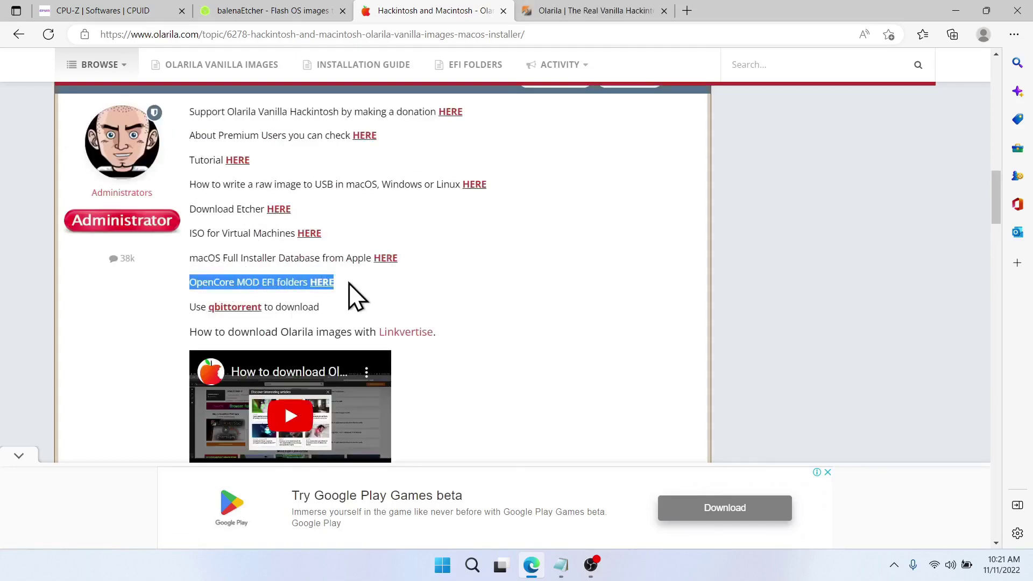
pyautogui.rightClick(322, 283)
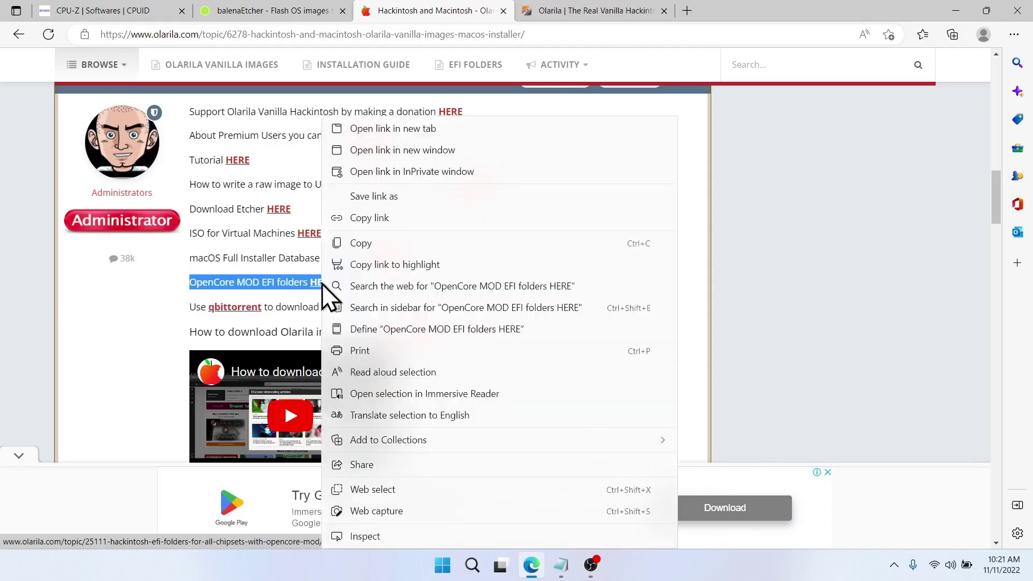
pyautogui.click(376, 130)
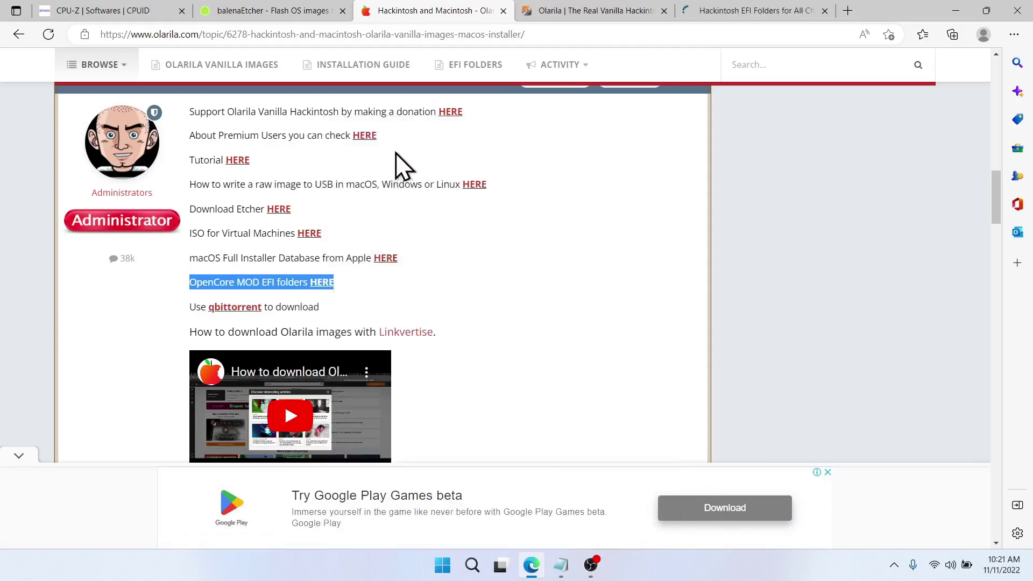
# Step: Use Linkvertise's free access to view the MediaFire download page for Olarila Ventura.raw, and close that page
pyautogui.click(608, 11)
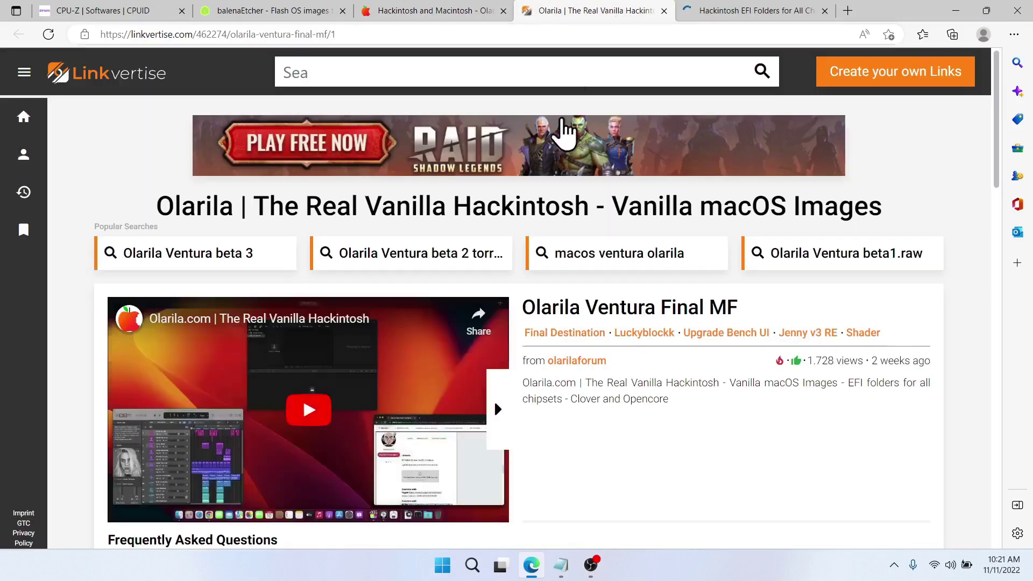
pyautogui.scroll(-7, 618, 269)
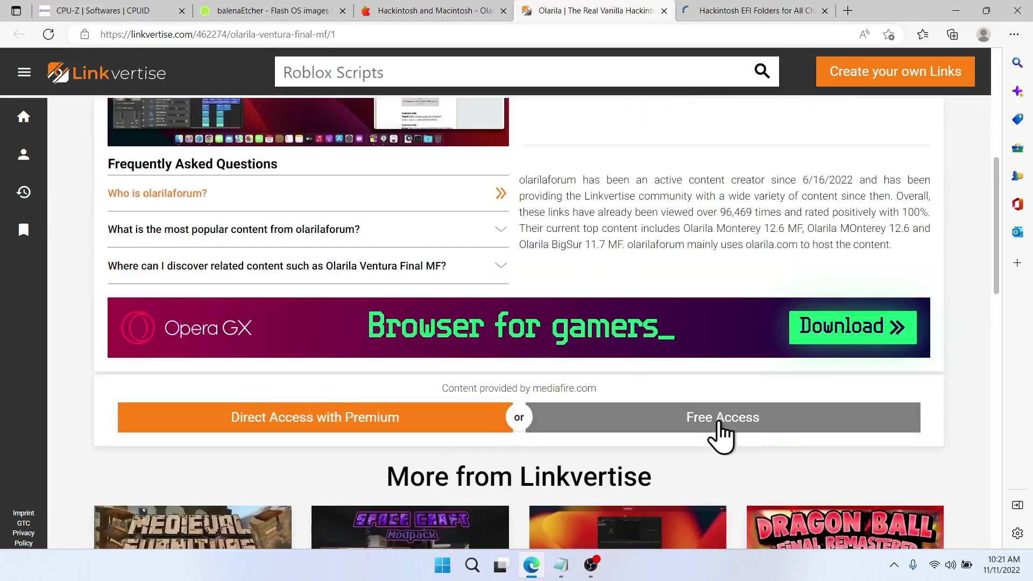
pyautogui.click(718, 422)
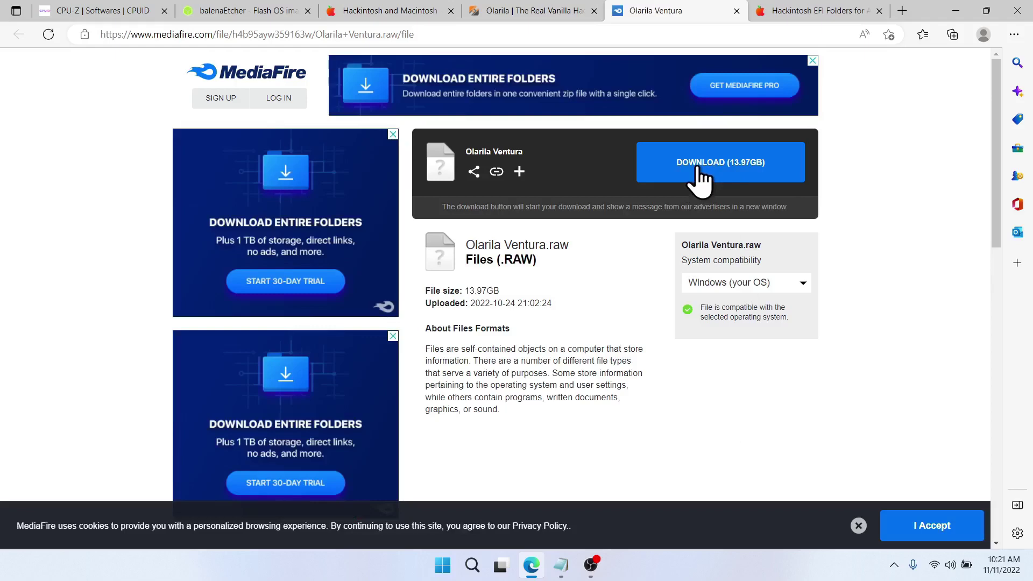
pyautogui.click(736, 10)
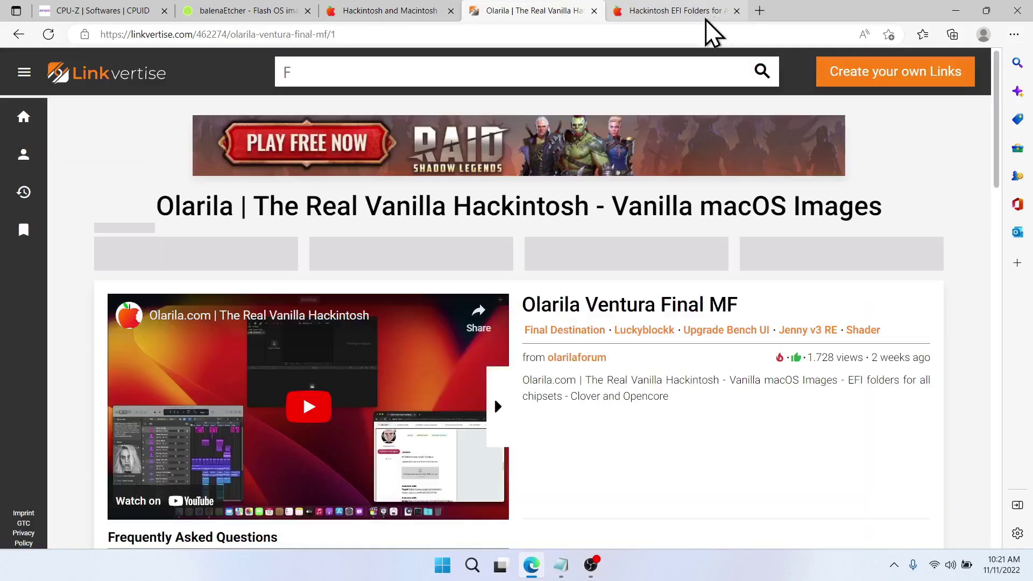
# Step: Examine the Hackintosh EFI folders topic through its Bios/UEFI Configuration notes
pyautogui.click(677, 15)
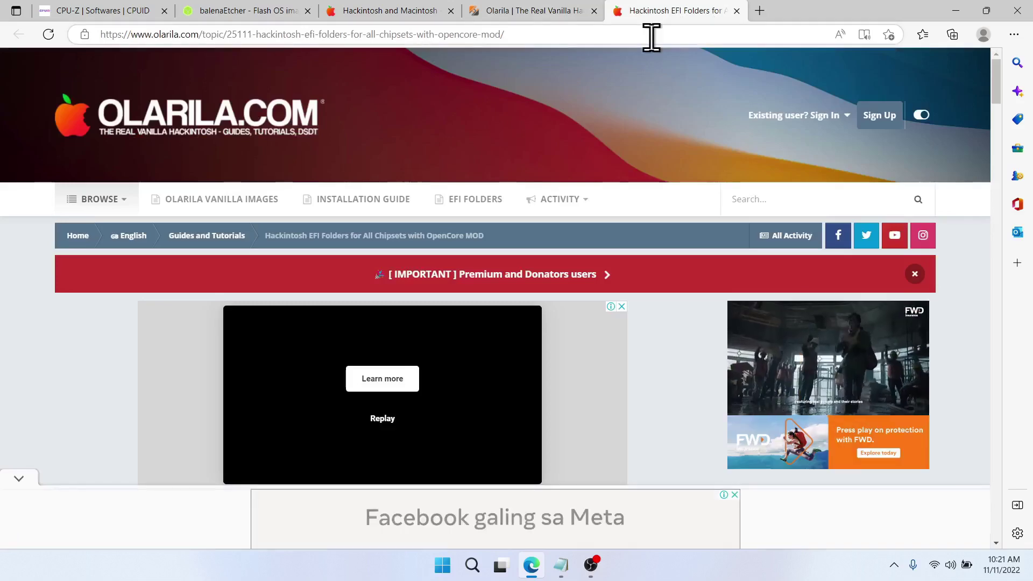
pyautogui.scroll(-1, 618, 89)
pyautogui.scroll(-5, 617, 89)
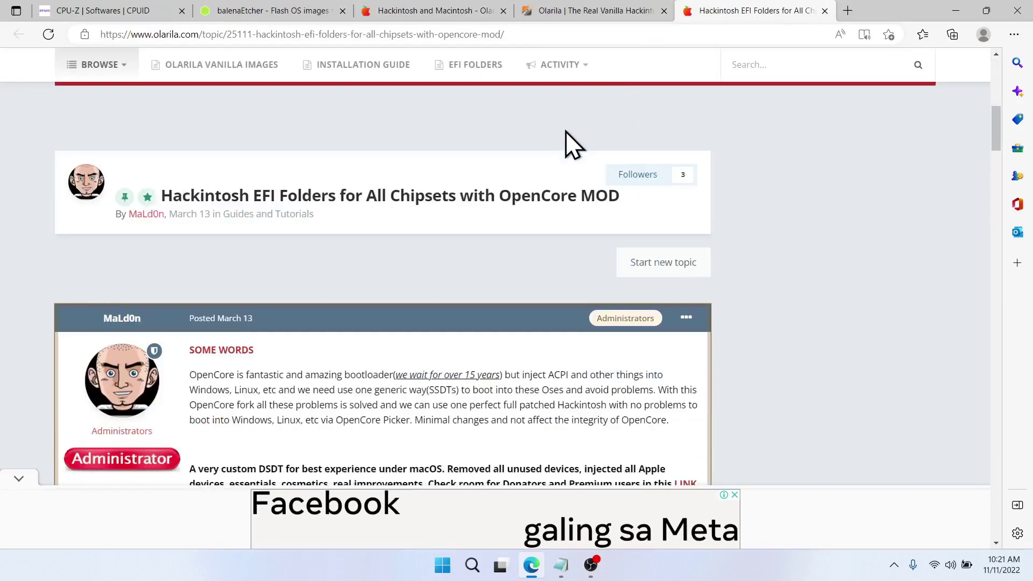
pyautogui.scroll(-10, 469, 172)
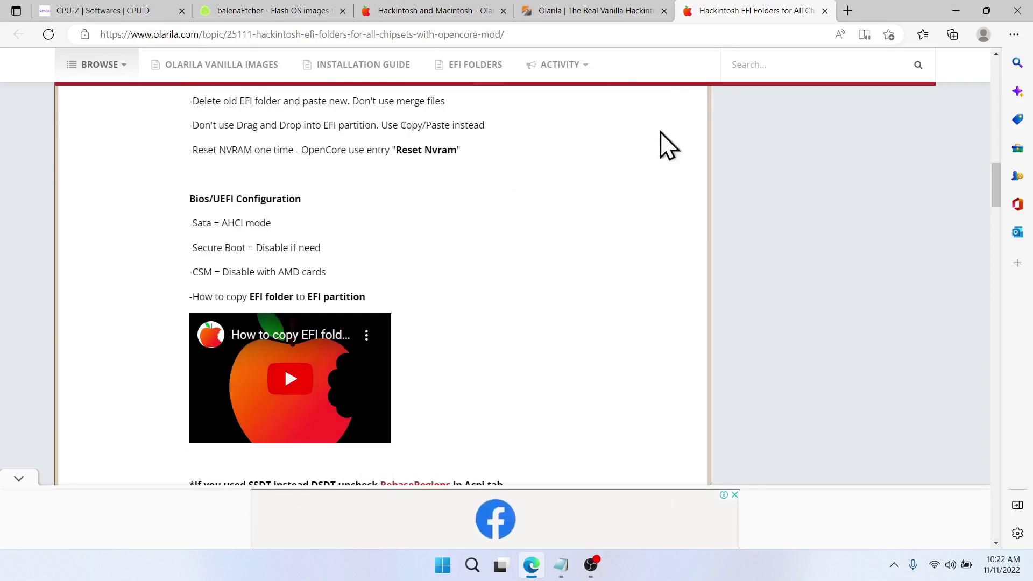
# Step: Shrink the browser window to uncover the desktop and launch CPU-Z to check the processor's code name
pyautogui.moveTo(890, 70)
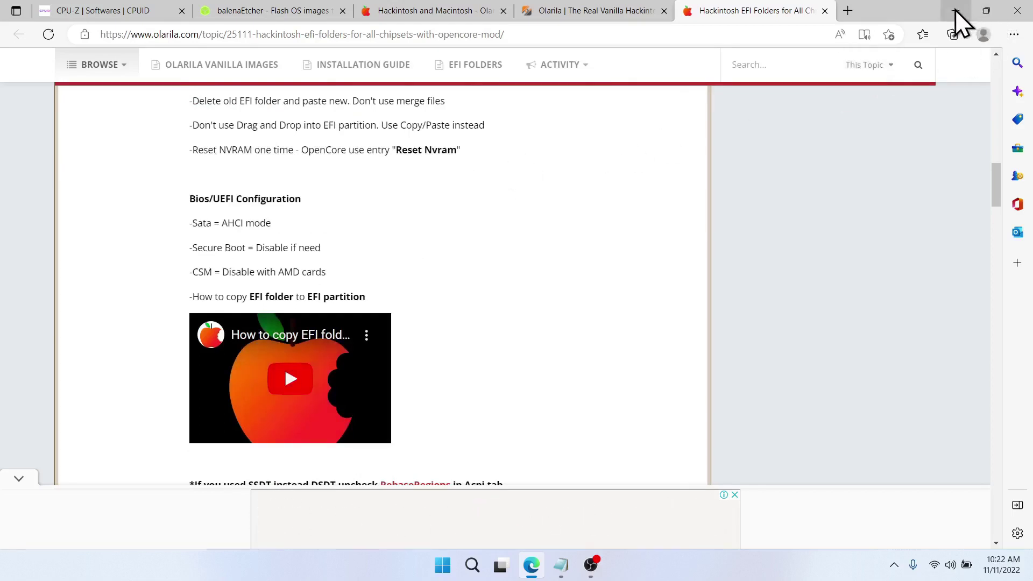
pyautogui.click(980, 11)
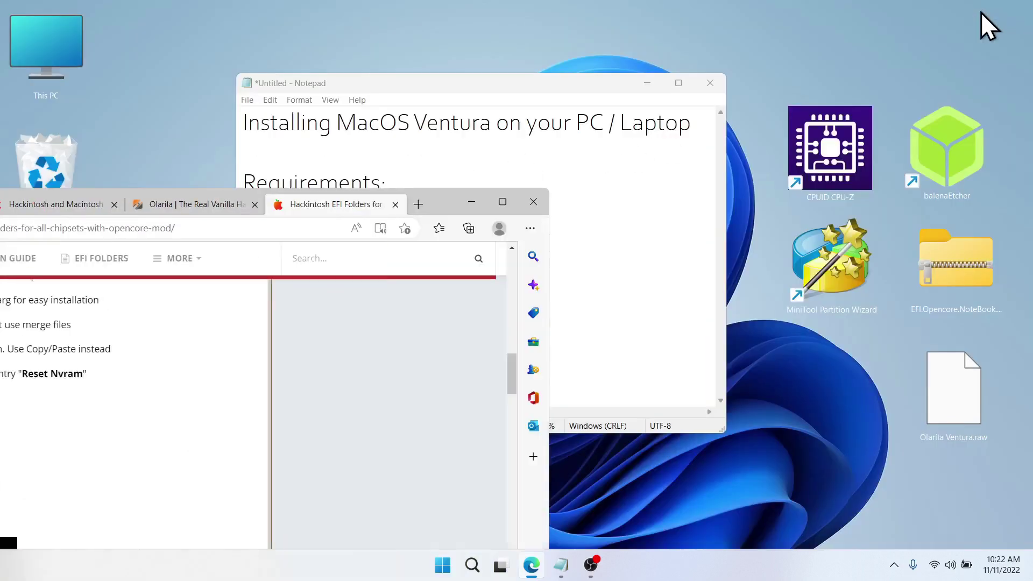
pyautogui.doubleClick(821, 140)
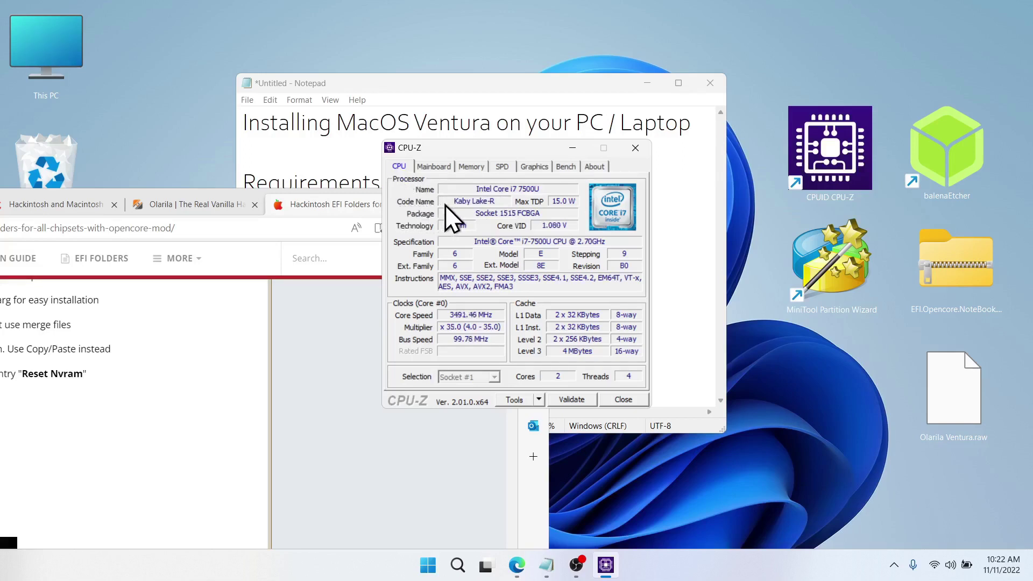
# Step: Return to the maximized browser and find the OpenCore Notebook downloads below the OpenCore Desktop list in the EFI folders topic
pyautogui.click(342, 208)
pyautogui.click(500, 208)
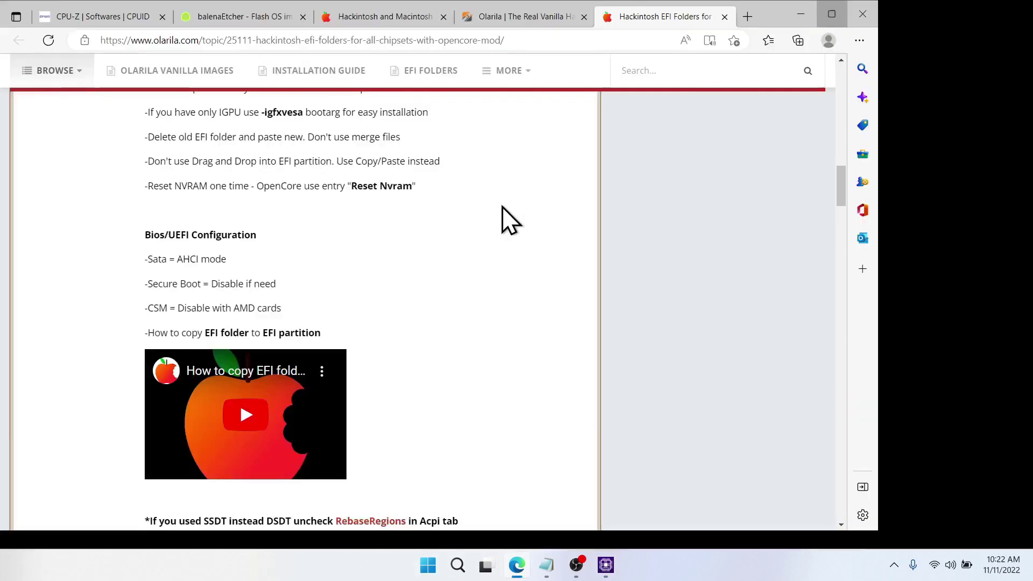
pyautogui.scroll(-13, 273, 207)
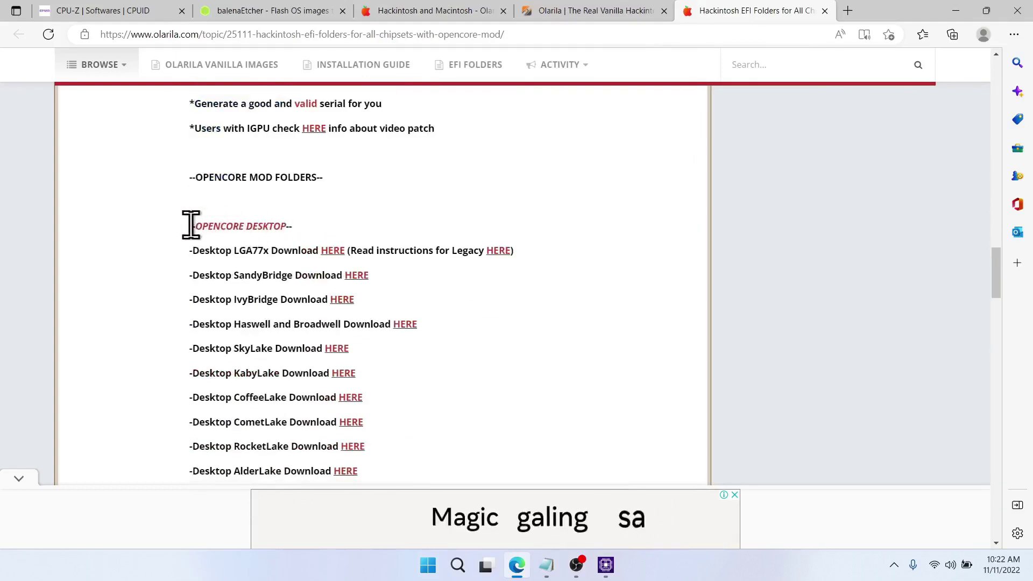
pyautogui.moveTo(185, 228); pyautogui.dragTo(288, 223)
pyautogui.scroll(-12, 288, 223)
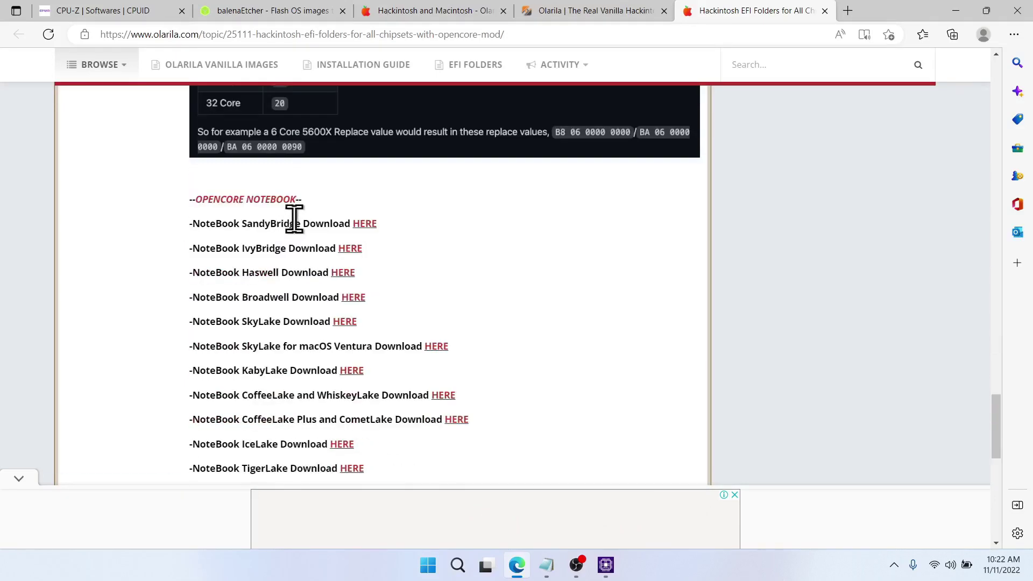
pyautogui.moveTo(319, 194); pyautogui.dragTo(189, 208)
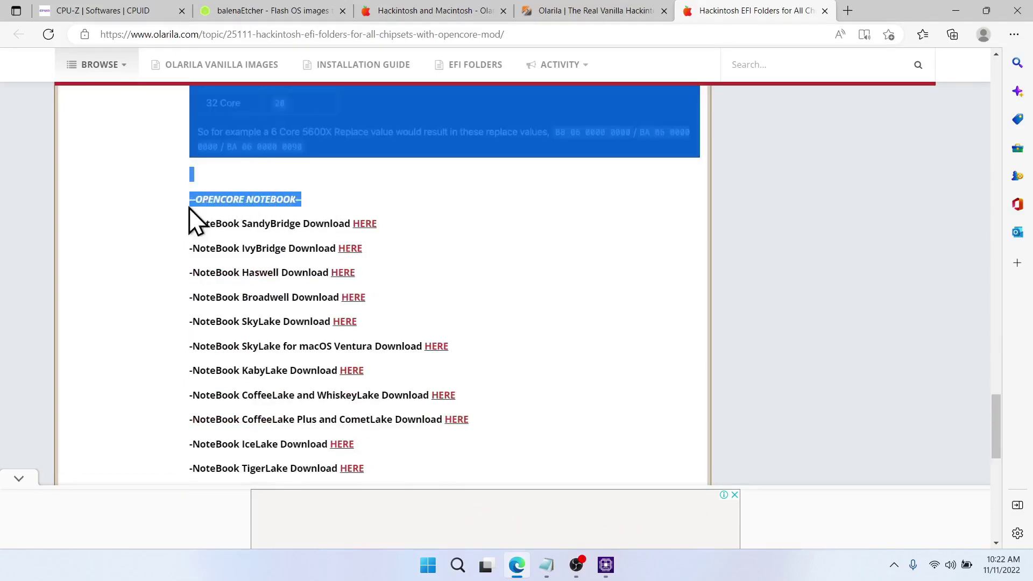
pyautogui.click(276, 243)
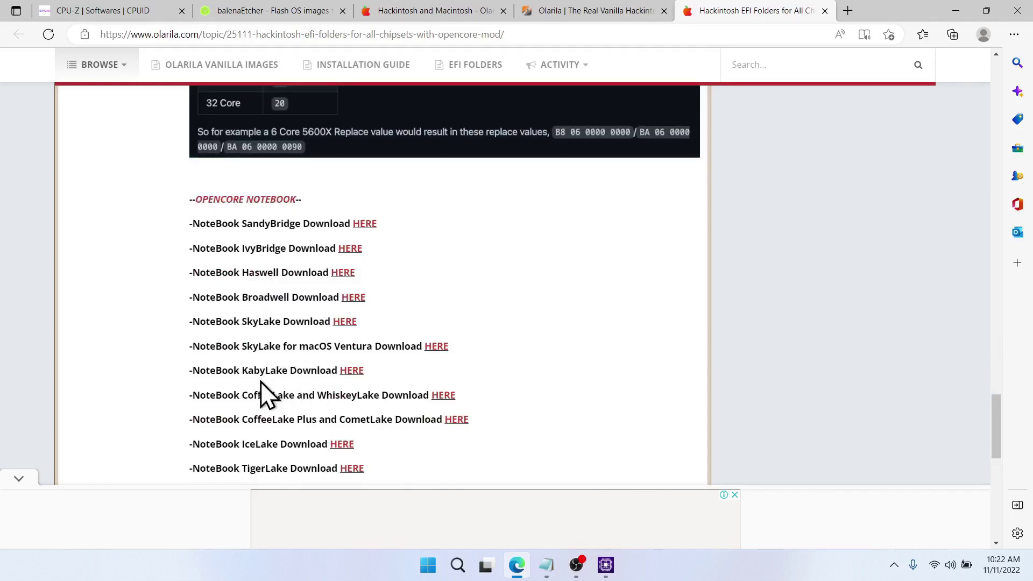
# Step: Download the OpenCore EFI archive for NoteBook KabyLake and clear the open windows off the desktop
pyautogui.moveTo(190, 371); pyautogui.dragTo(376, 369)
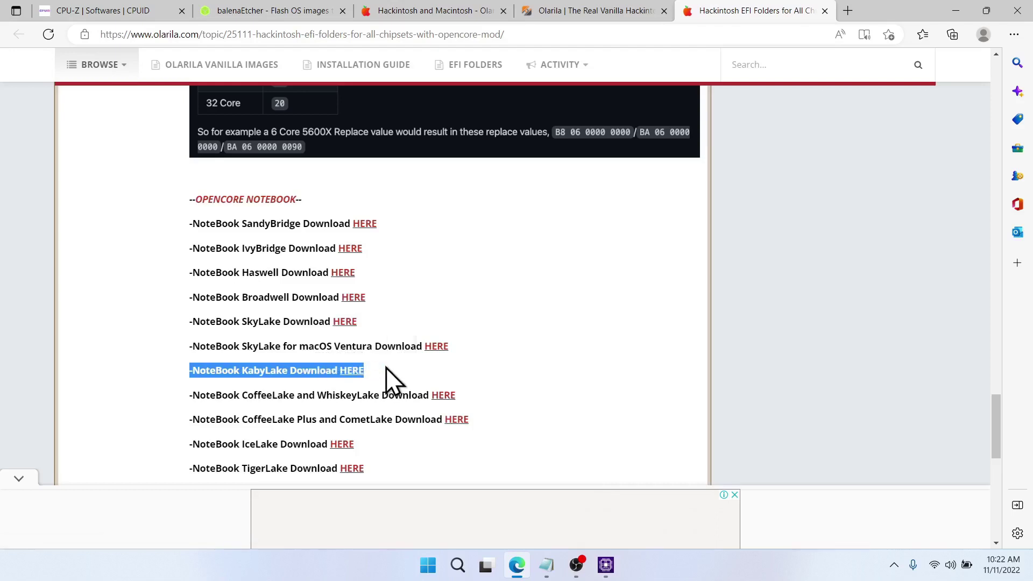
pyautogui.click(351, 372)
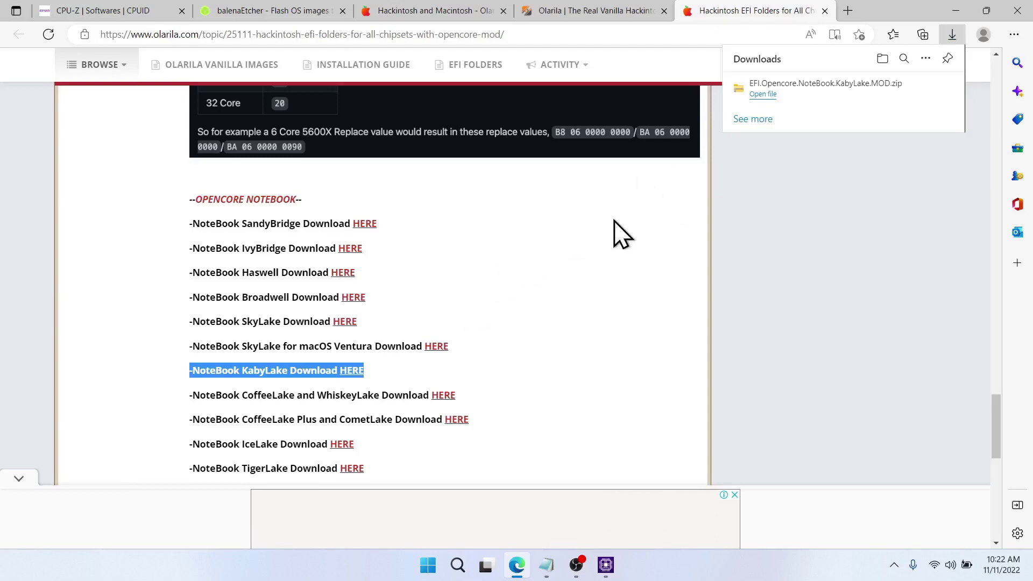
pyautogui.click(953, 6)
pyautogui.click(635, 147)
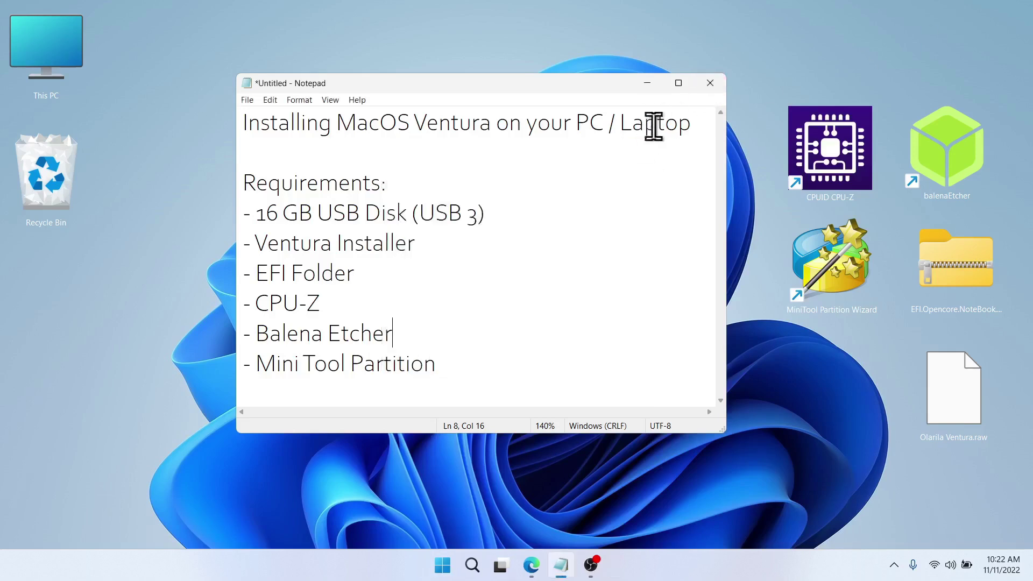
pyautogui.click(647, 83)
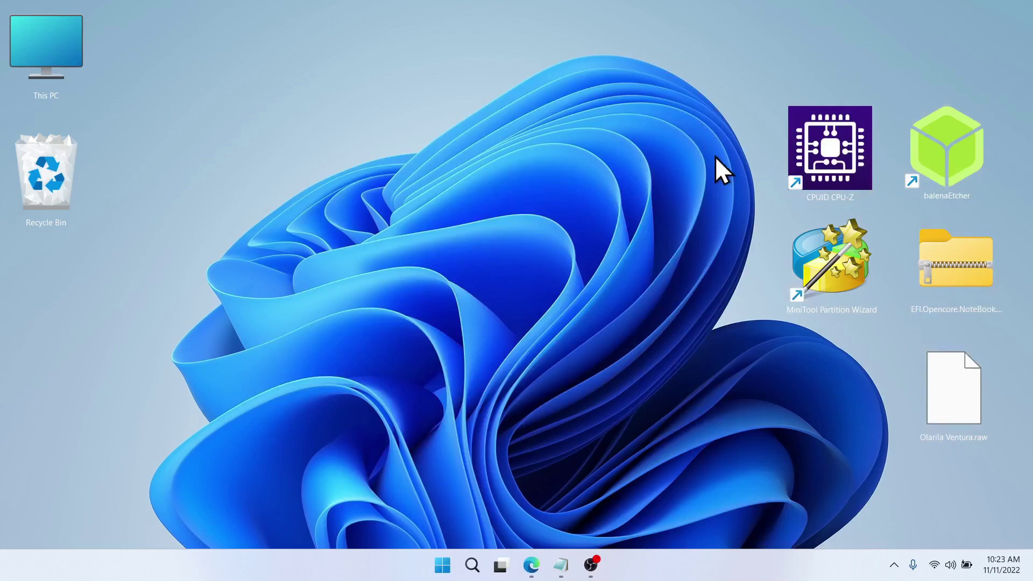
# Step: Extract the EFI.Opencore.NoteBook.KabyLake.MOD archive into its own folder on the desktop
pyautogui.rightClick(960, 270)
pyautogui.click(835, 333)
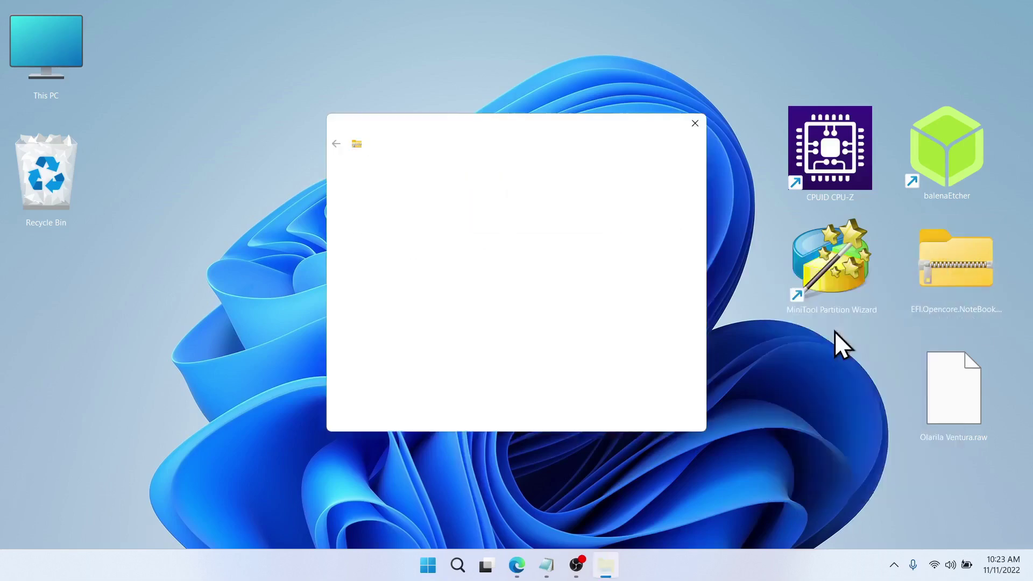
pyautogui.click(626, 421)
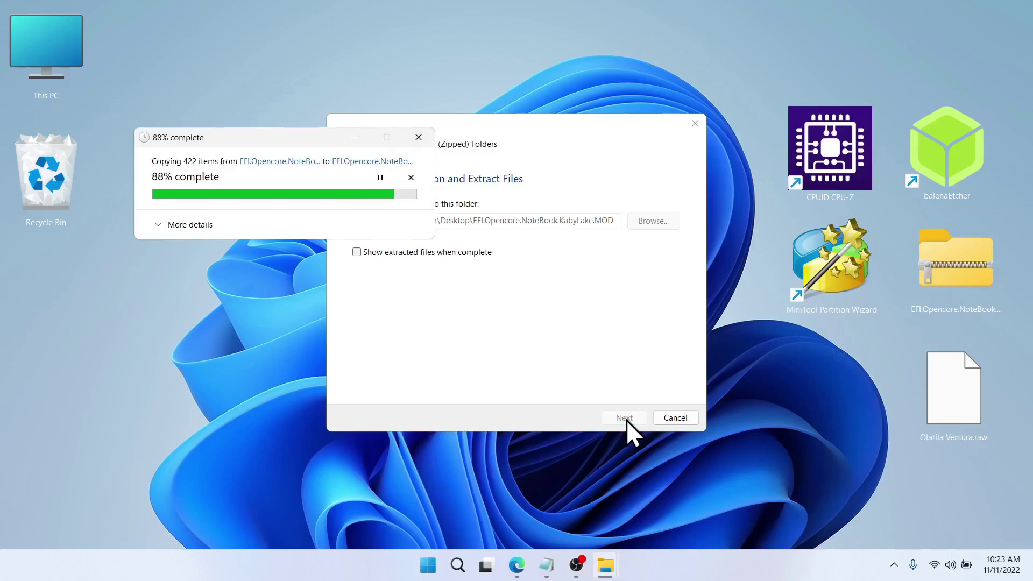
# Step: Delete the KabyLake zip archive from the desktop and put the extracted folder in its place
pyautogui.rightClick(953, 263)
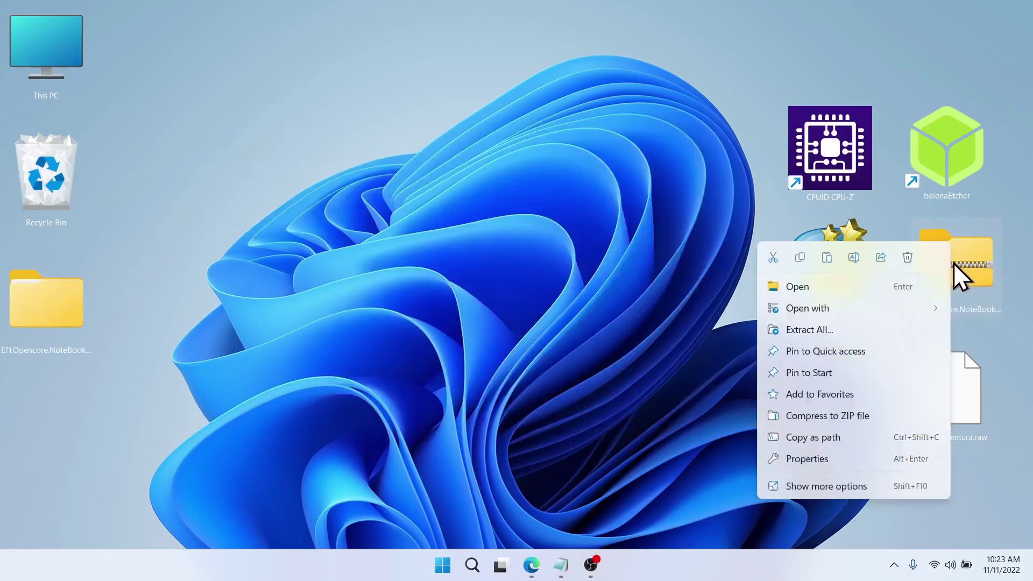
pyautogui.click(908, 258)
pyautogui.moveTo(47, 311); pyautogui.dragTo(954, 268)
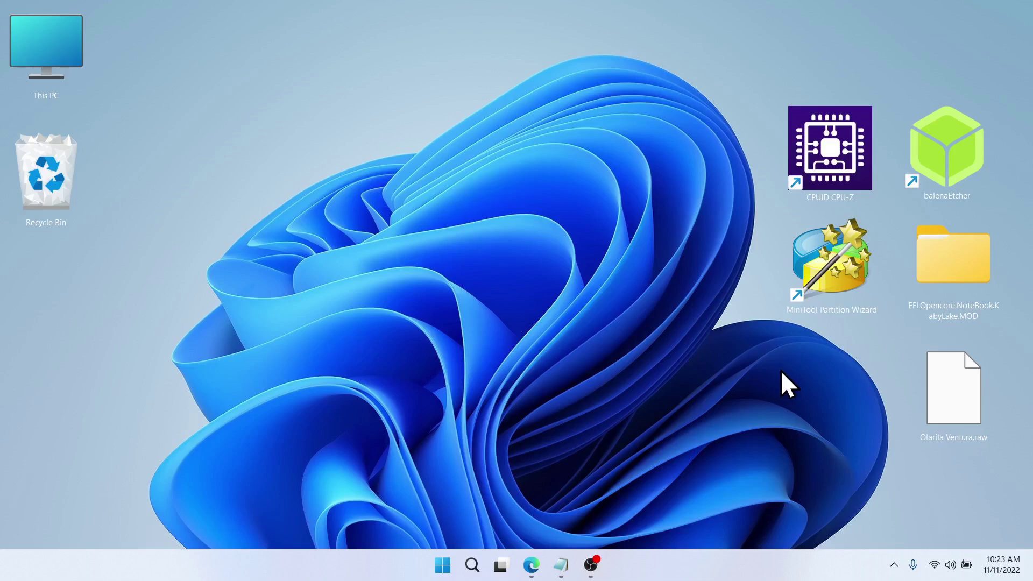
# Step: Launch balenaEtcher and choose Olarila Ventura.raw from the desktop as the image to flash
pyautogui.doubleClick(951, 144)
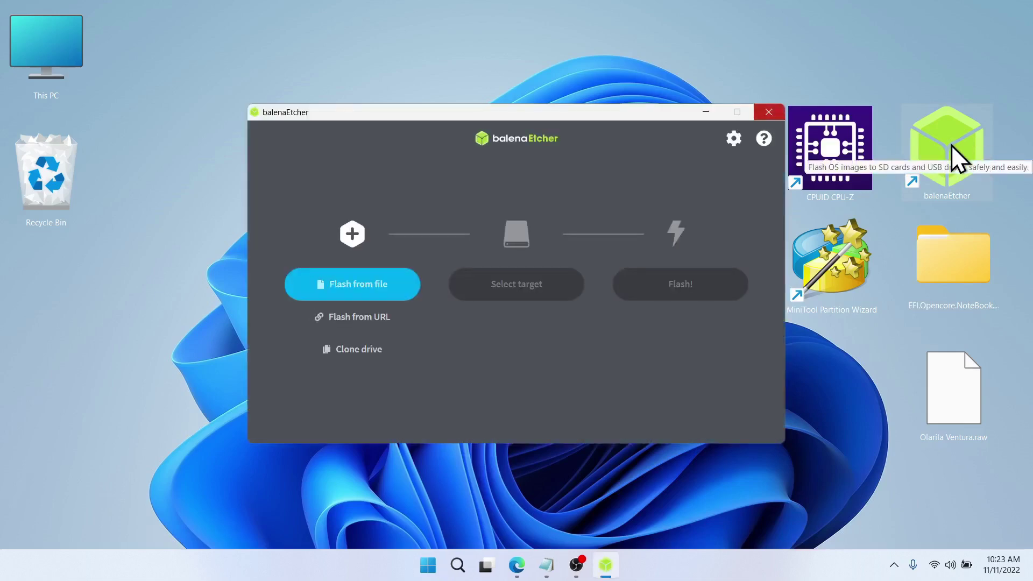
pyautogui.click(350, 290)
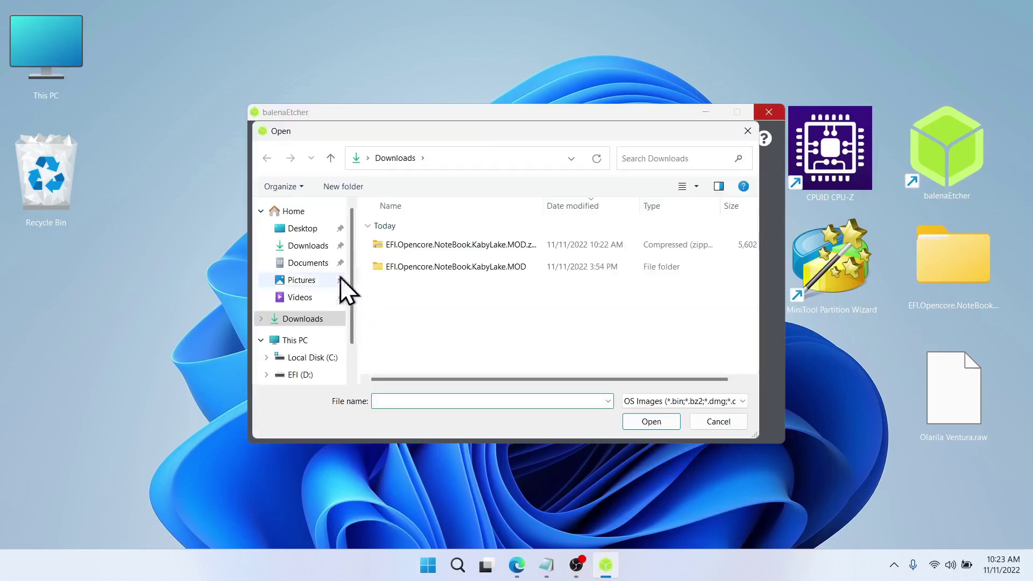
pyautogui.click(304, 229)
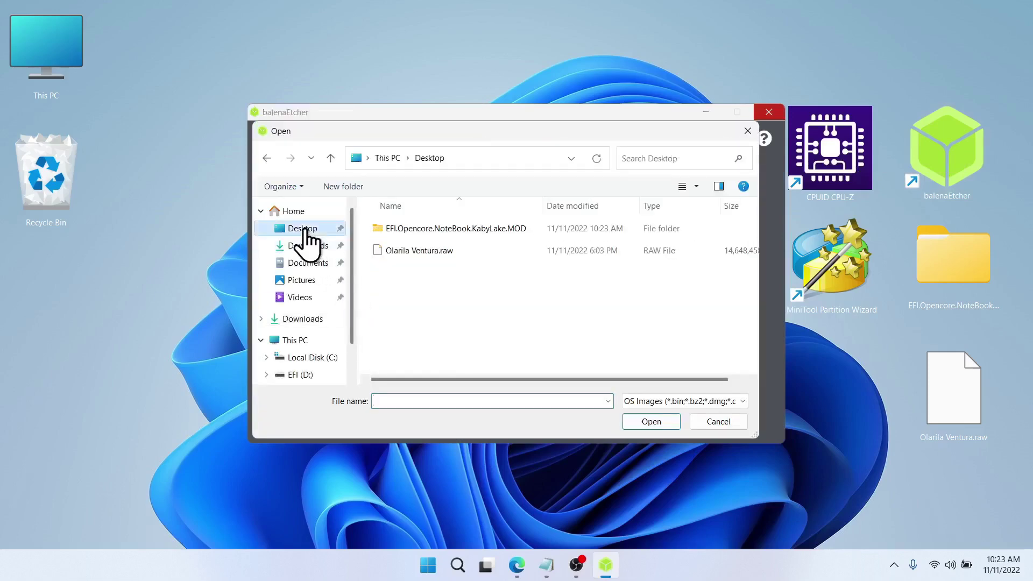
pyautogui.click(405, 252)
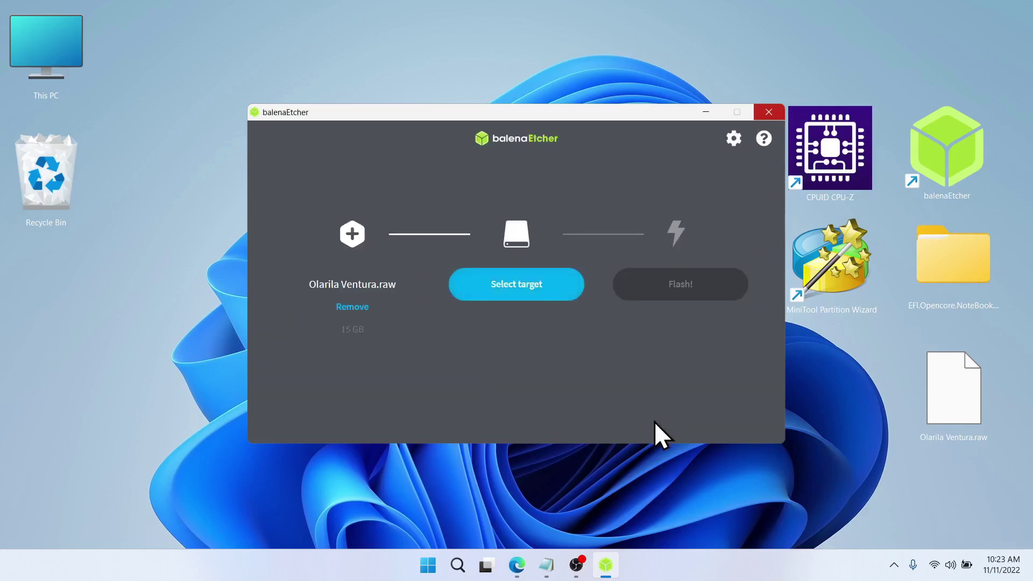
# Step: Flash the Olarila Ventura image onto the TOSHIBA TransMemory USB Device and close balenaEtcher
pyautogui.click(527, 293)
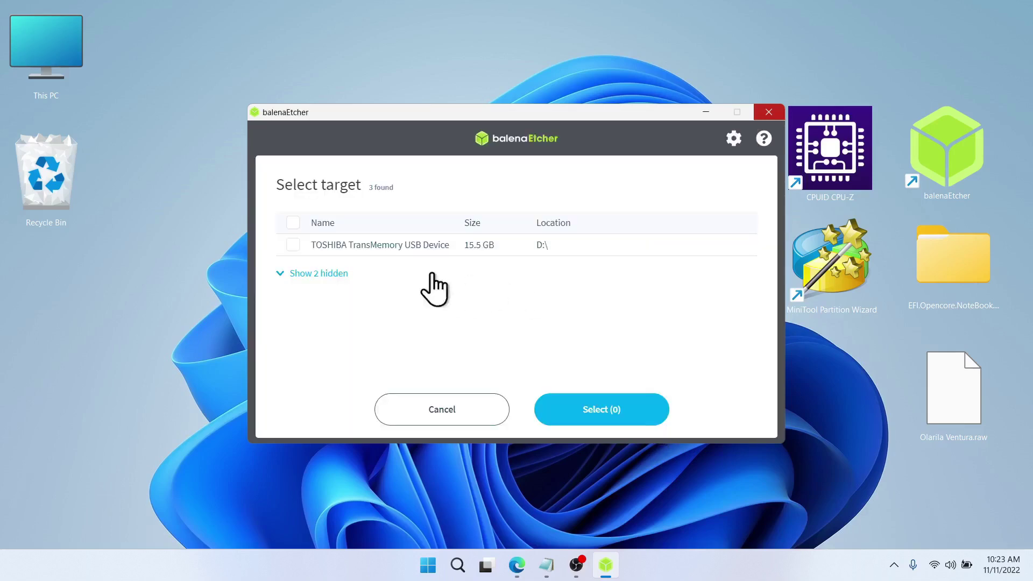
pyautogui.click(292, 245)
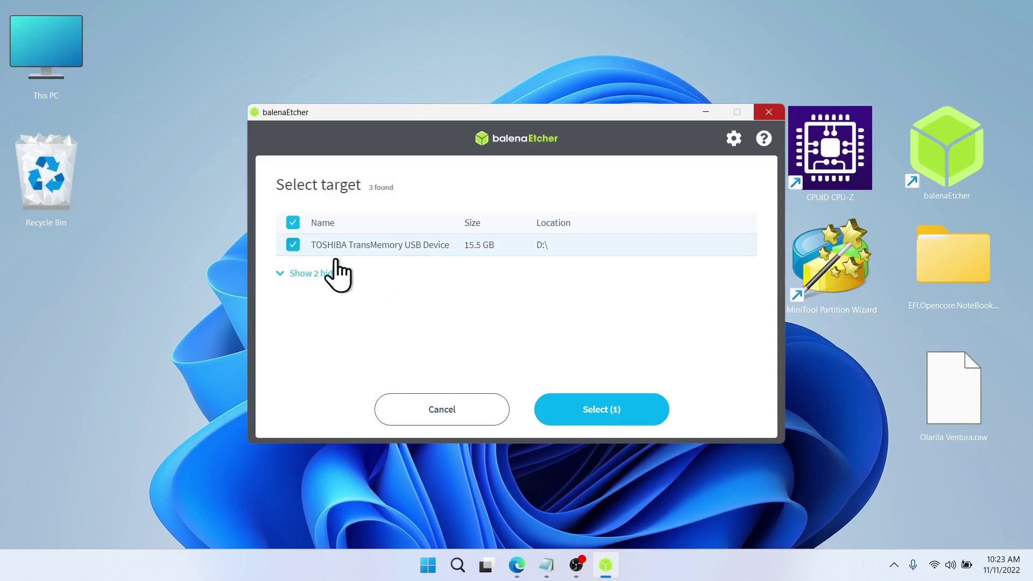
pyautogui.click(595, 412)
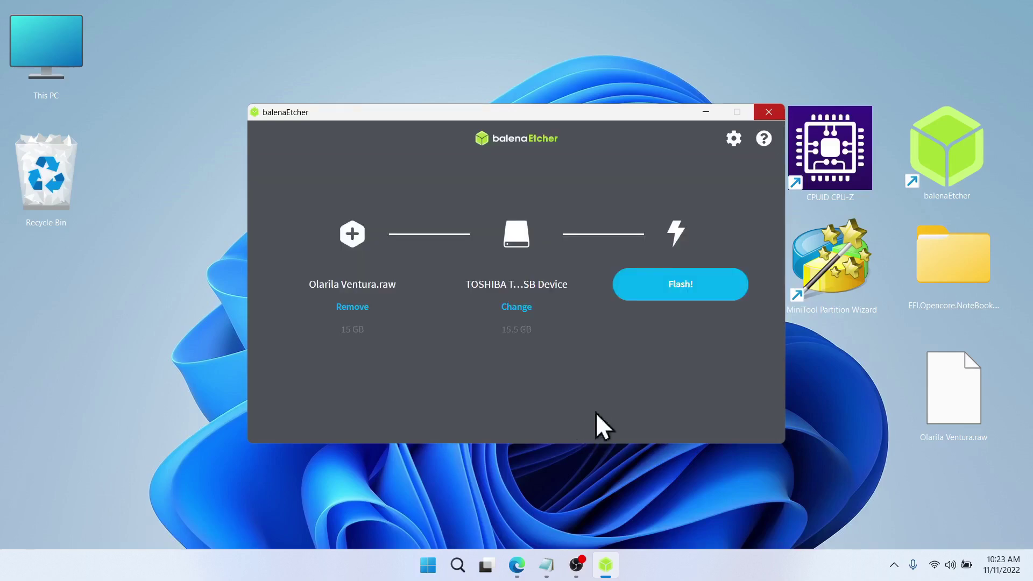
pyautogui.click(684, 290)
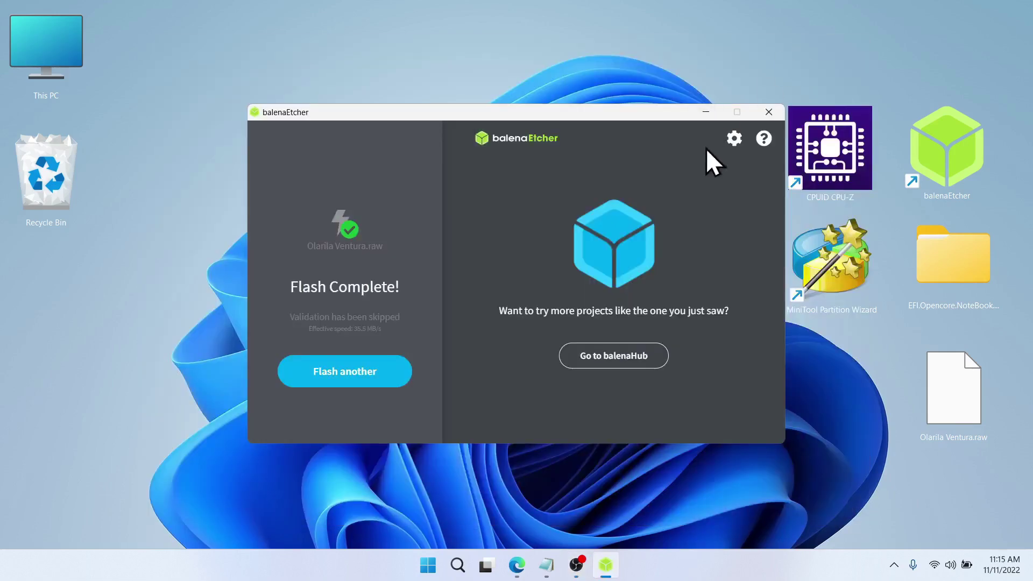
pyautogui.click(768, 112)
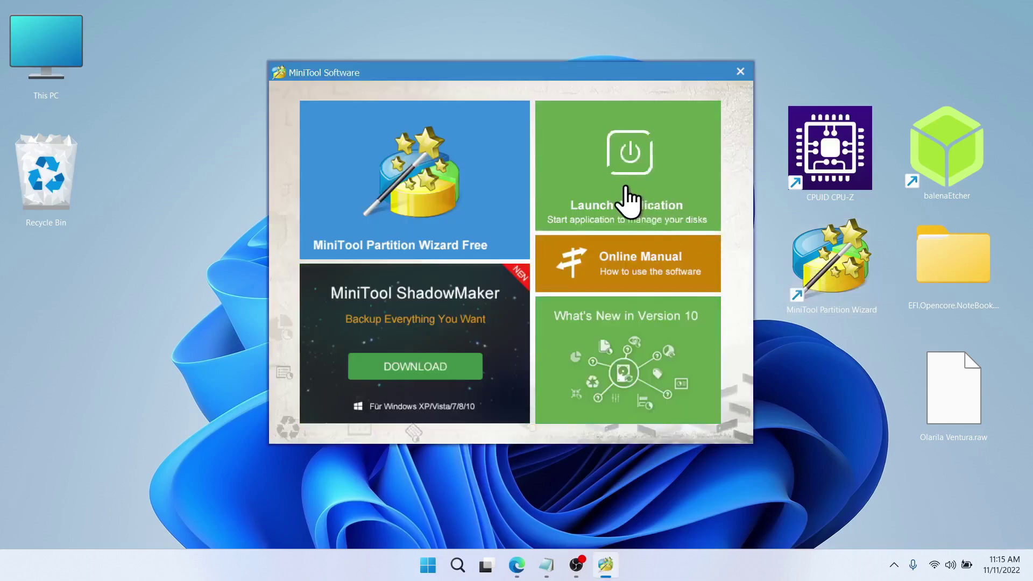
# Step: Launch MiniTool Partition Wizard and delete the EFI partition of the TOSHIBA TransMemory USB disk
pyautogui.click(627, 150)
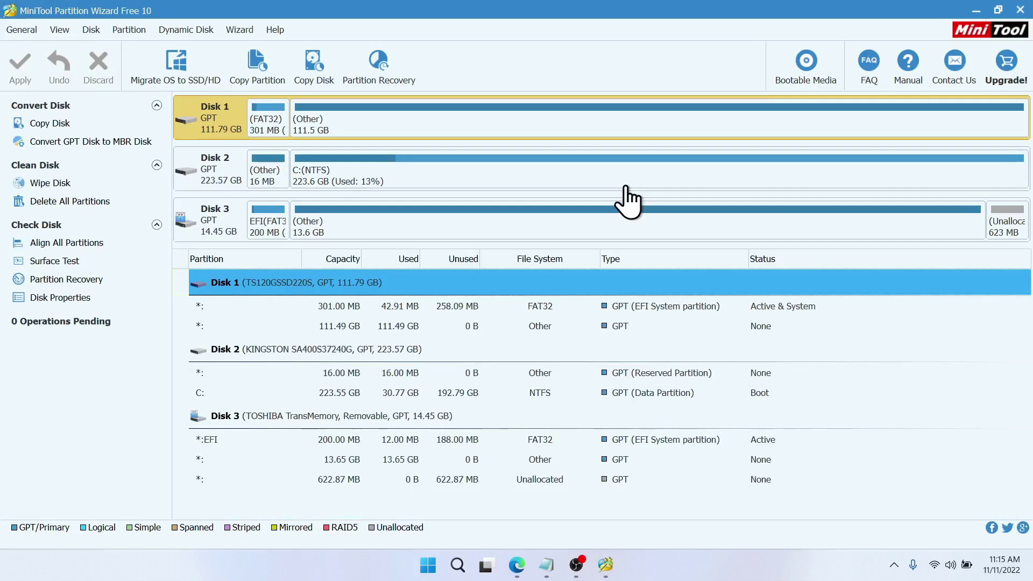
pyautogui.click(210, 239)
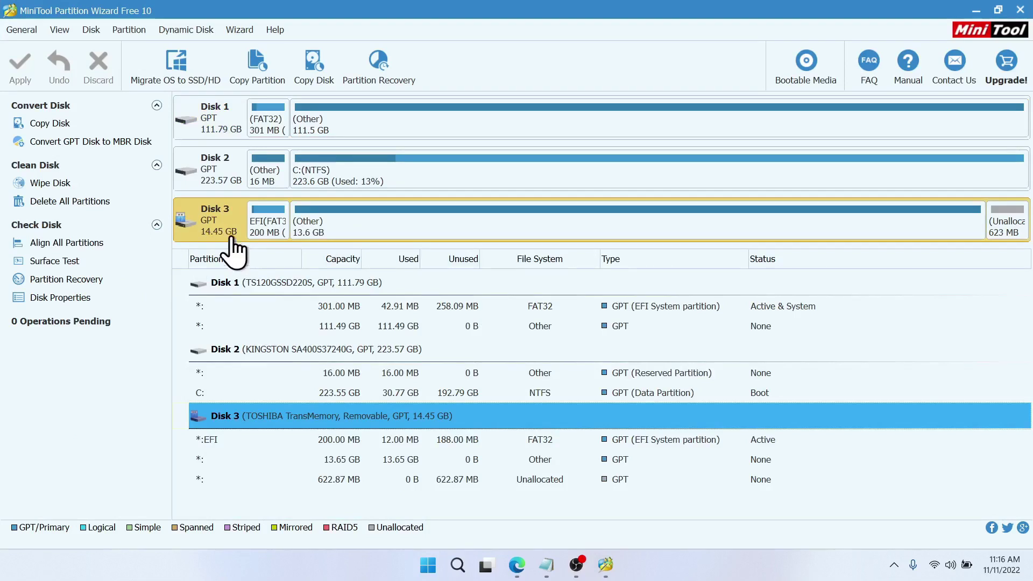
pyautogui.click(272, 236)
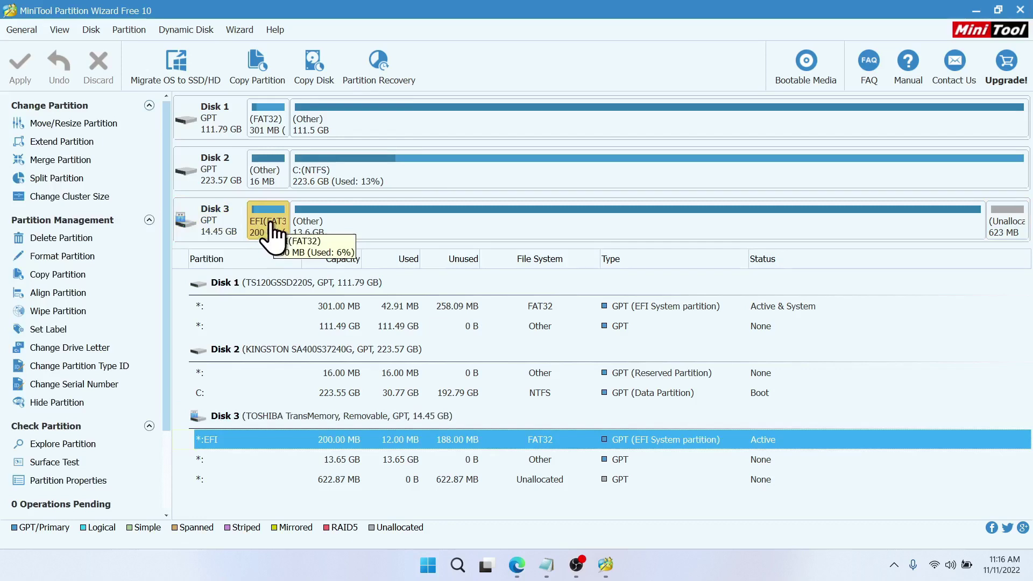
pyautogui.rightClick(273, 237)
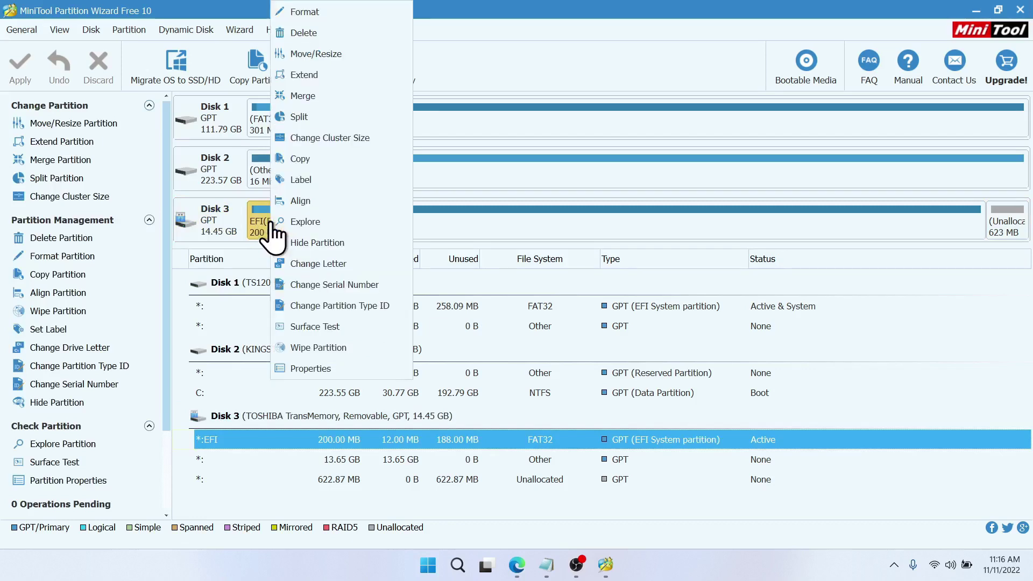
pyautogui.click(302, 33)
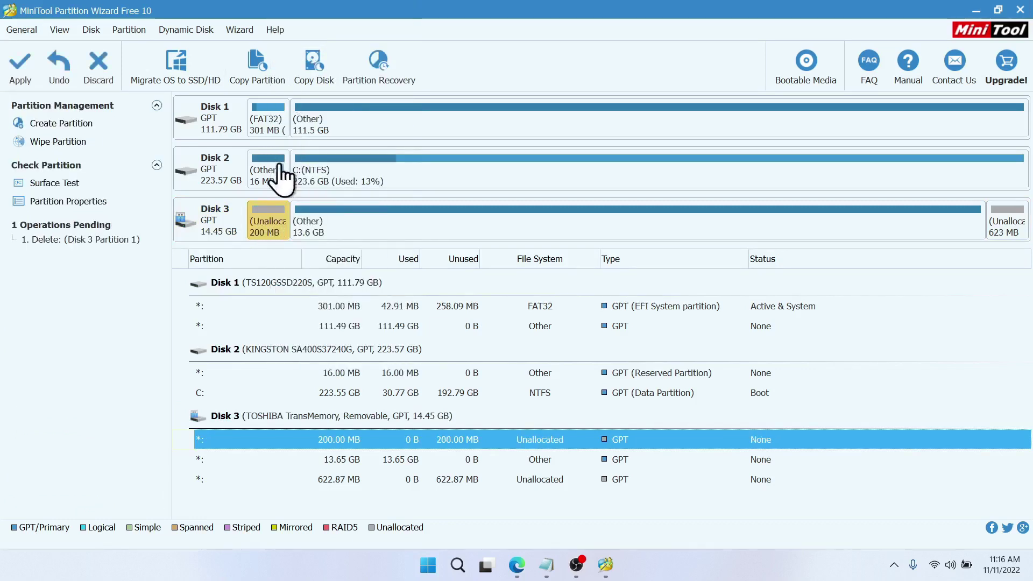
# Step: Create a primary partition in the unallocated 200 MB space of the USB disk, entering the label EFI and choosing FAT32 with drive letter D:
pyautogui.rightClick(271, 220)
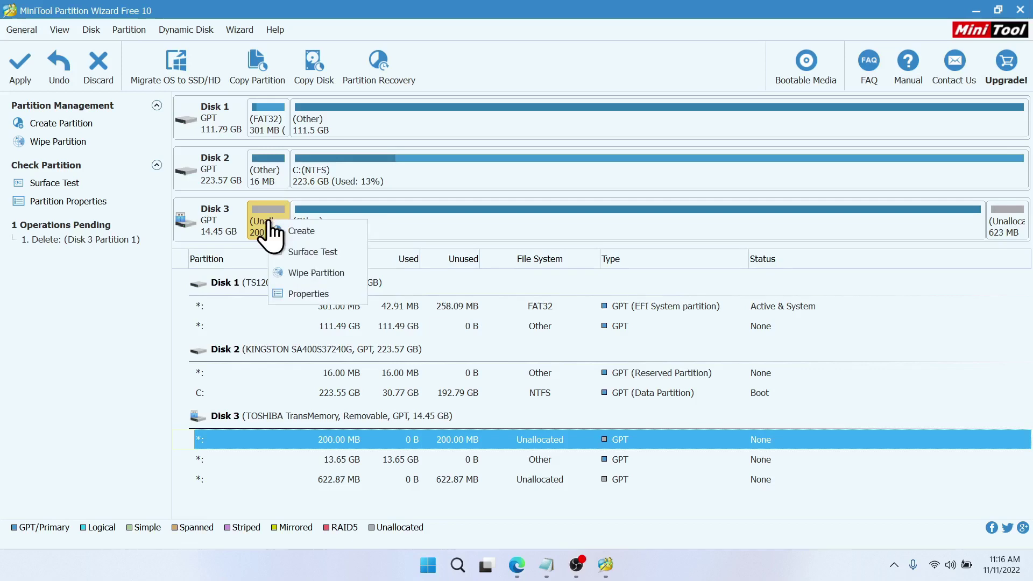
pyautogui.click(297, 232)
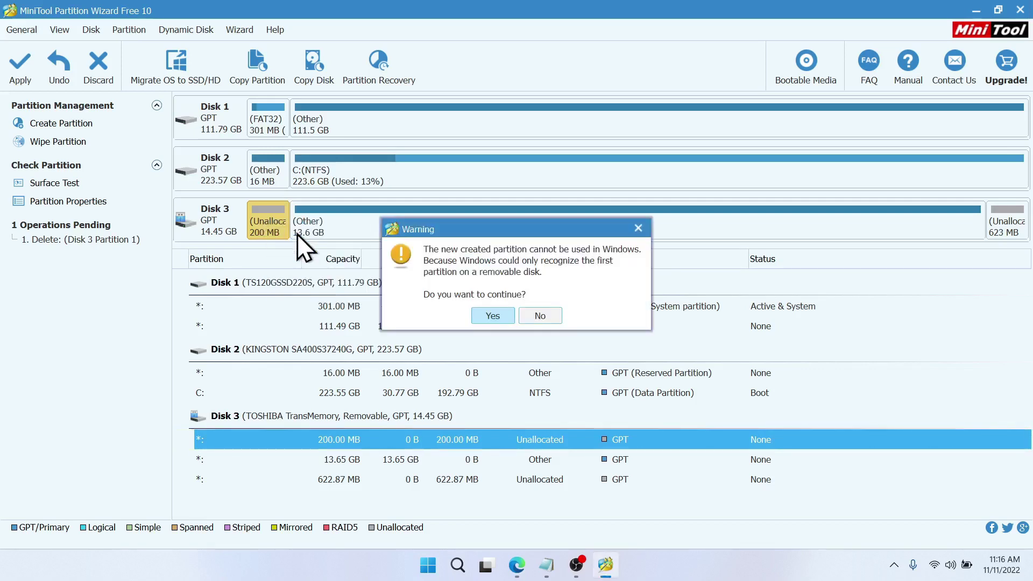
pyautogui.click(488, 313)
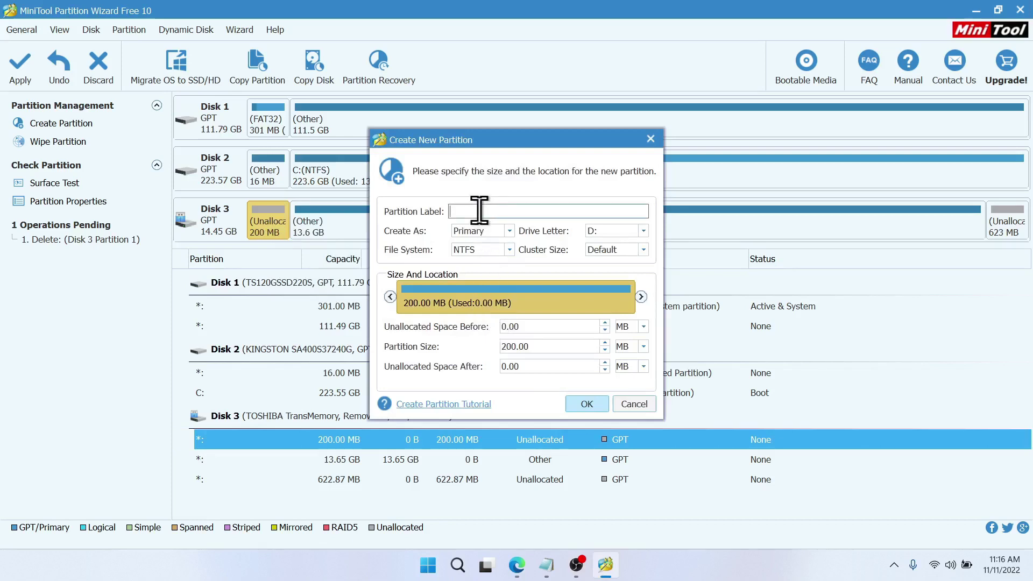
pyautogui.write('EFI')
pyautogui.click(510, 251)
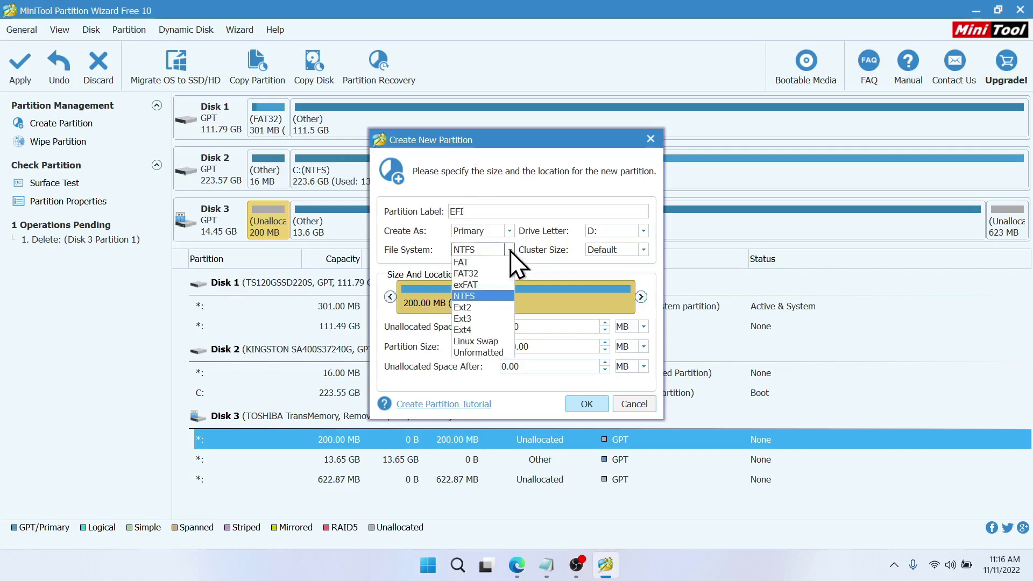
pyautogui.click(478, 277)
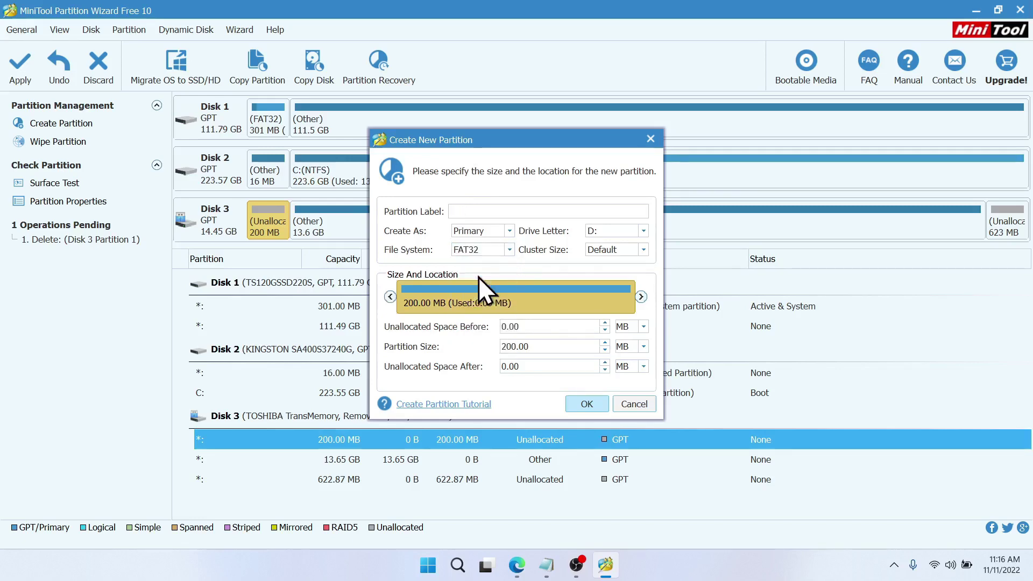
pyautogui.click(587, 404)
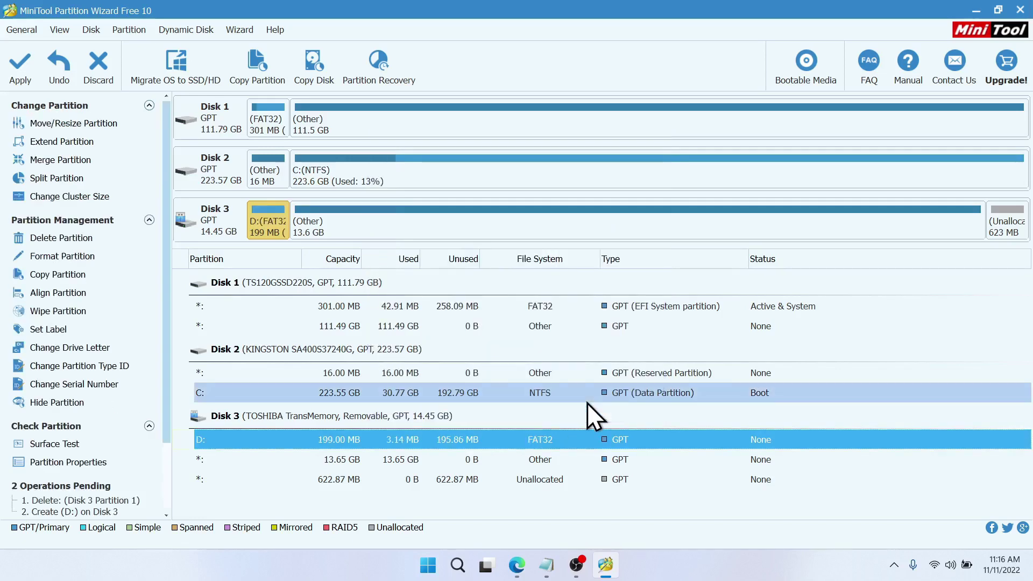
# Step: Apply the pending partition operations to the USB disk and minimize MiniTool Partition Wizard
pyautogui.click(20, 65)
pyautogui.click(490, 304)
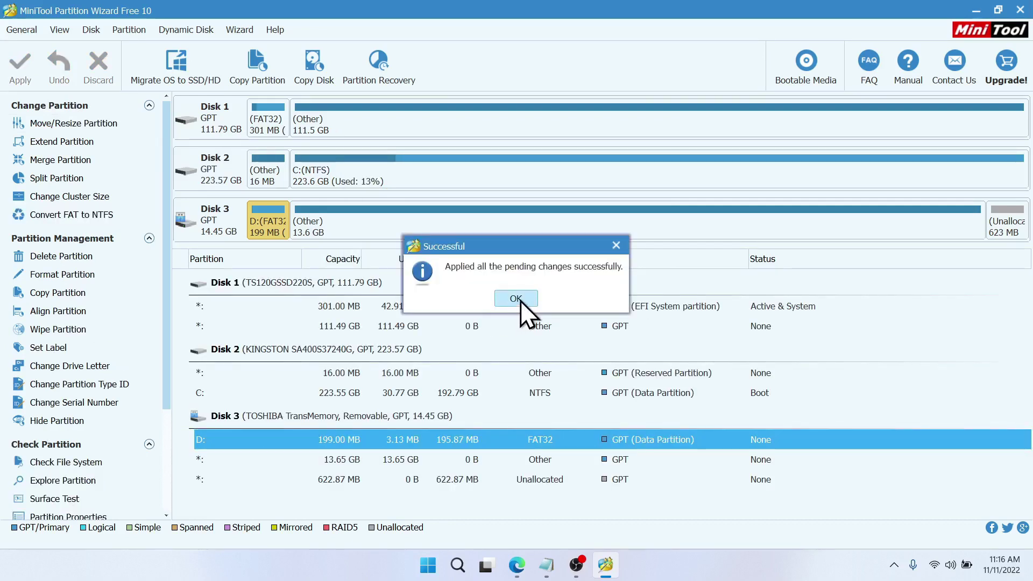
pyautogui.click(515, 299)
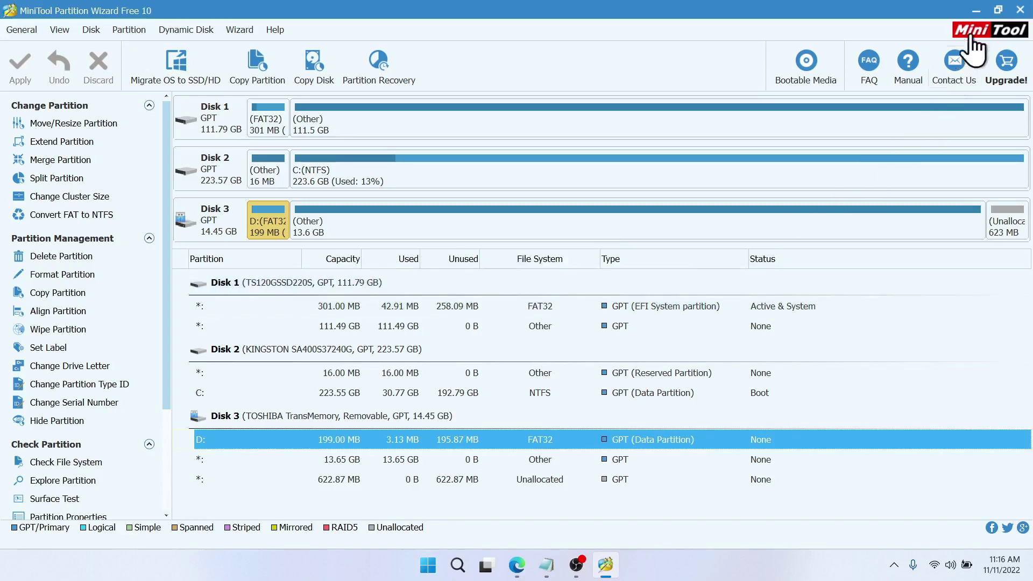
pyautogui.click(979, 12)
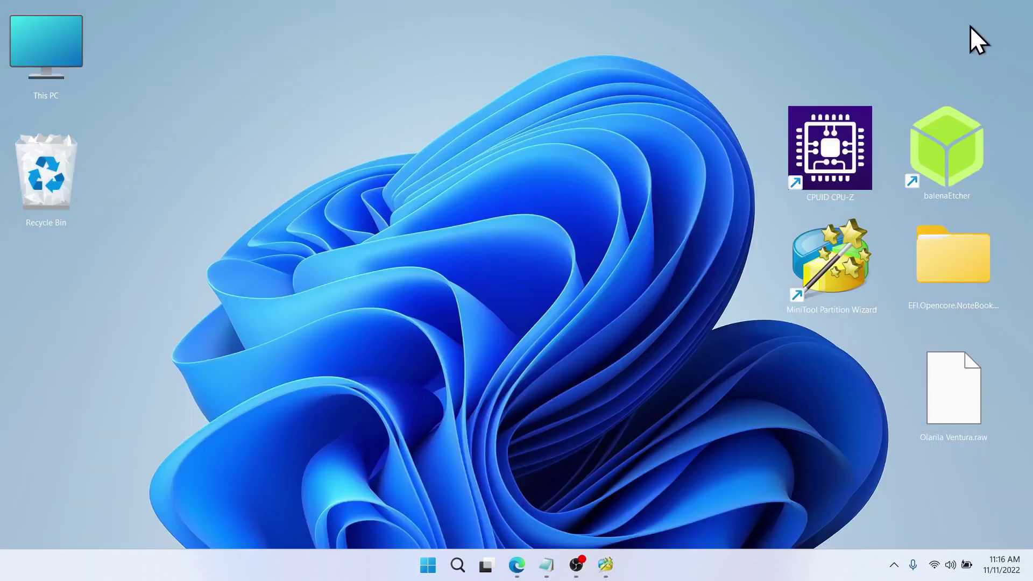
# Step: Copy the __MACOSX and EFI folders from the EFI.Opencore.NoteBook.KabyLake.MOD desktop folder to USB Drive (D:), and close File Explorer
pyautogui.doubleClick(939, 255)
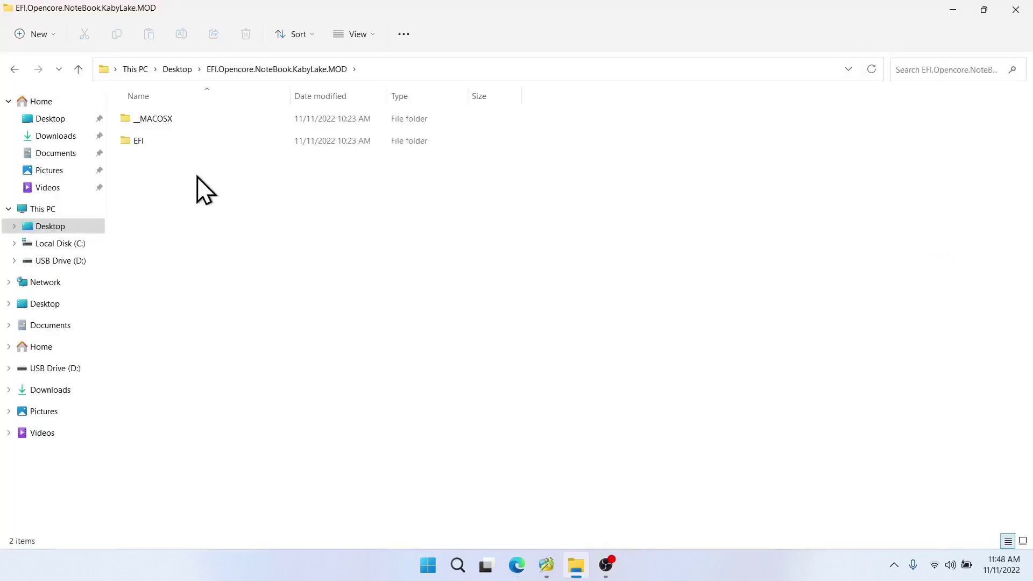
pyautogui.moveTo(198, 177); pyautogui.dragTo(126, 109)
pyautogui.rightClick(134, 117)
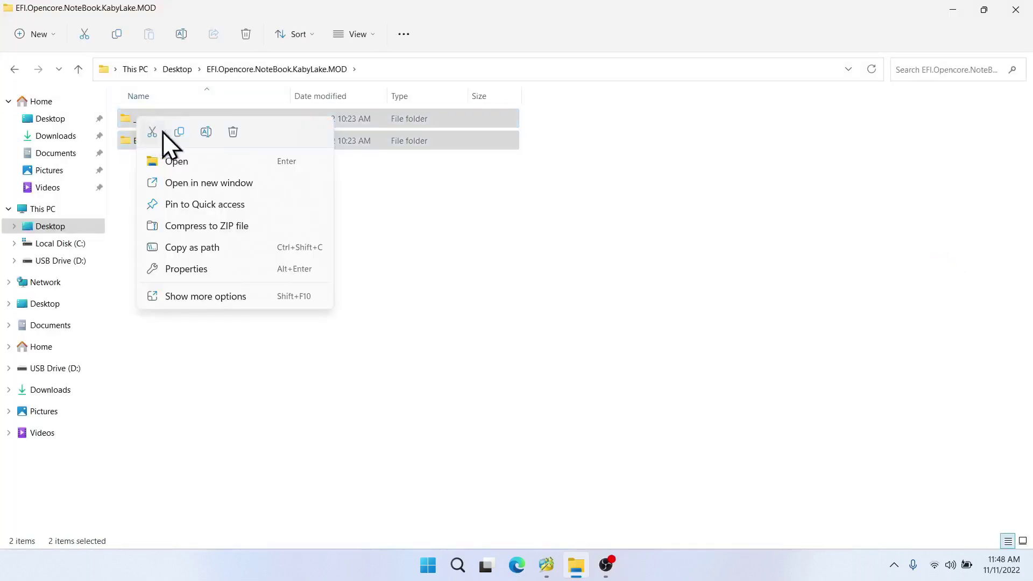
pyautogui.click(178, 132)
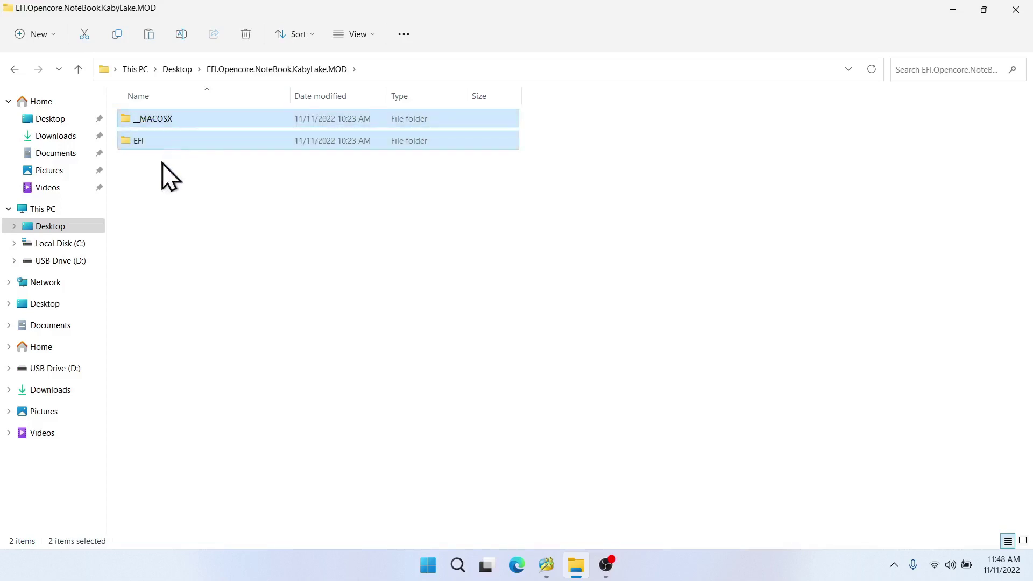
pyautogui.click(55, 368)
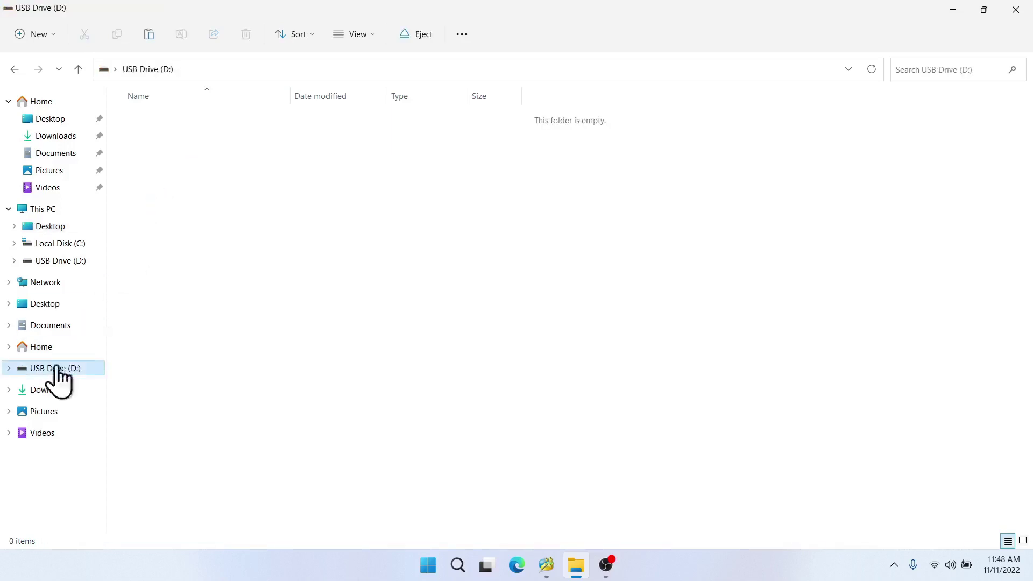
pyautogui.rightClick(171, 158)
pyautogui.click(188, 172)
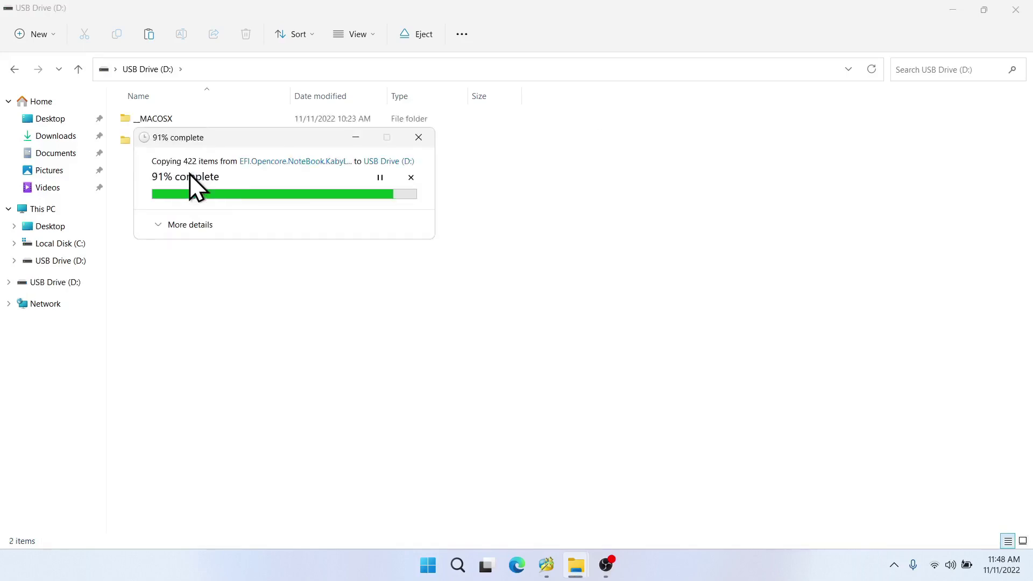
pyautogui.click(1016, 9)
# Step: Return to MiniTool Partition Wizard and change the type ID of the TOSHIBA USB disk's D: partition to the predefined EFI System Partition
pyautogui.click(530, 297)
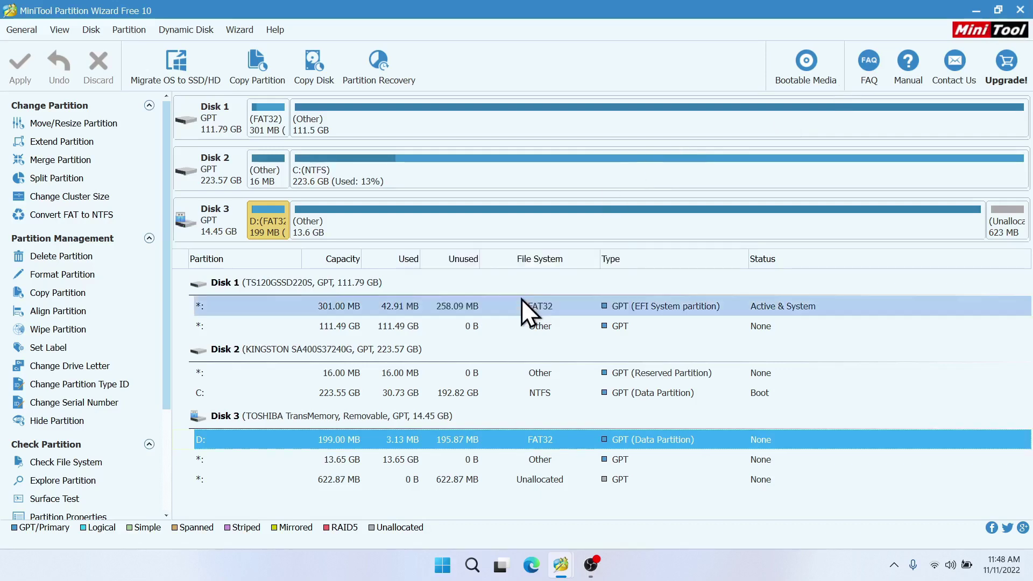
pyautogui.rightClick(269, 221)
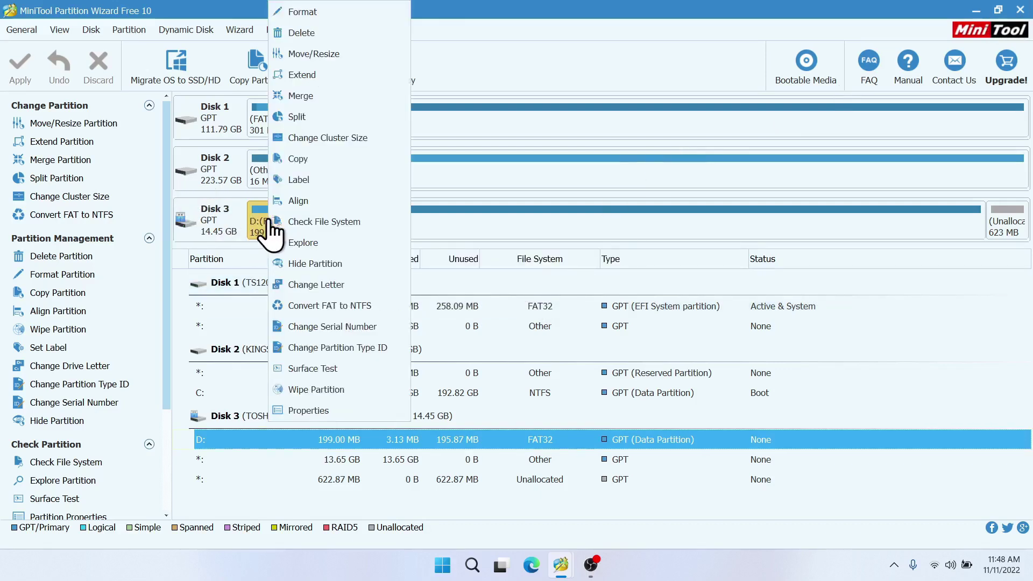
pyautogui.click(312, 347)
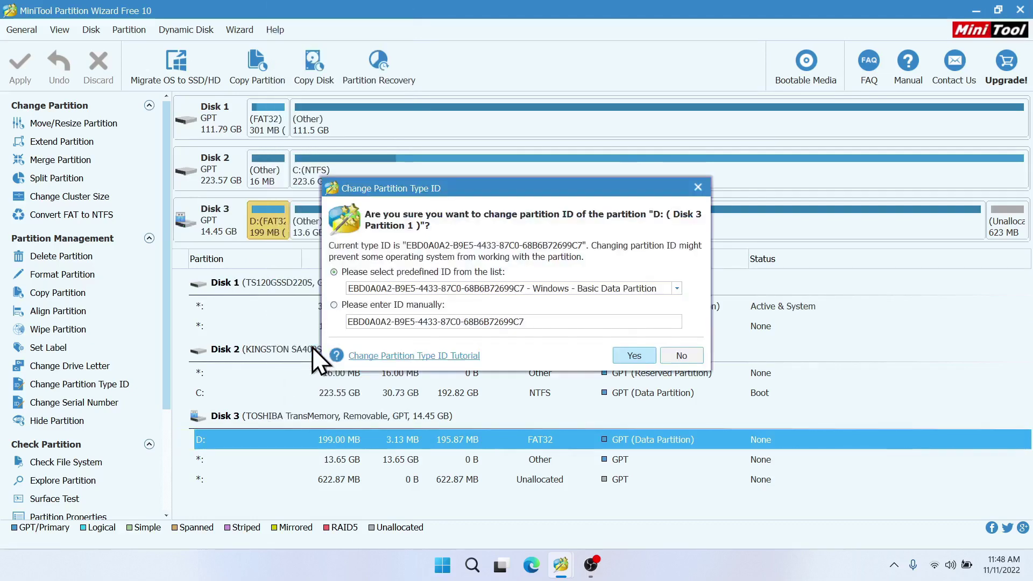
pyautogui.click(395, 291)
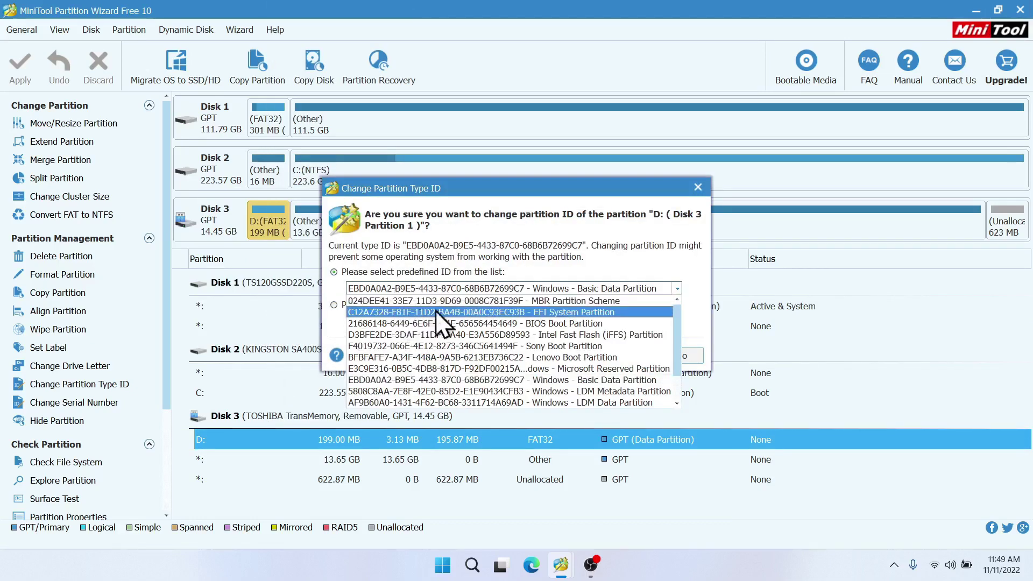
pyautogui.click(589, 312)
pyautogui.click(634, 356)
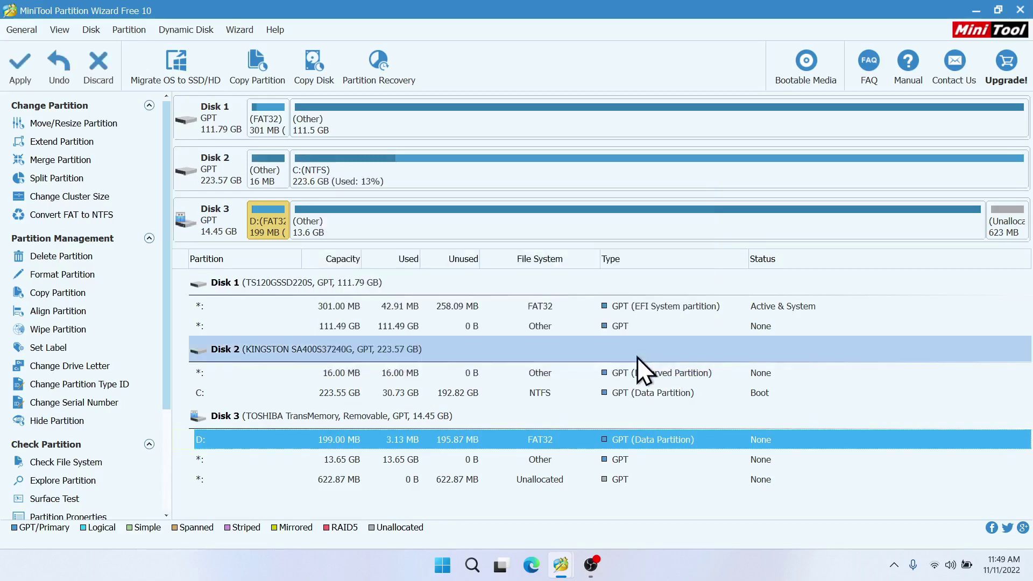
# Step: Apply the pending partition type change and close MiniTool Partition Wizard along with its remaining dialog
pyautogui.click(17, 69)
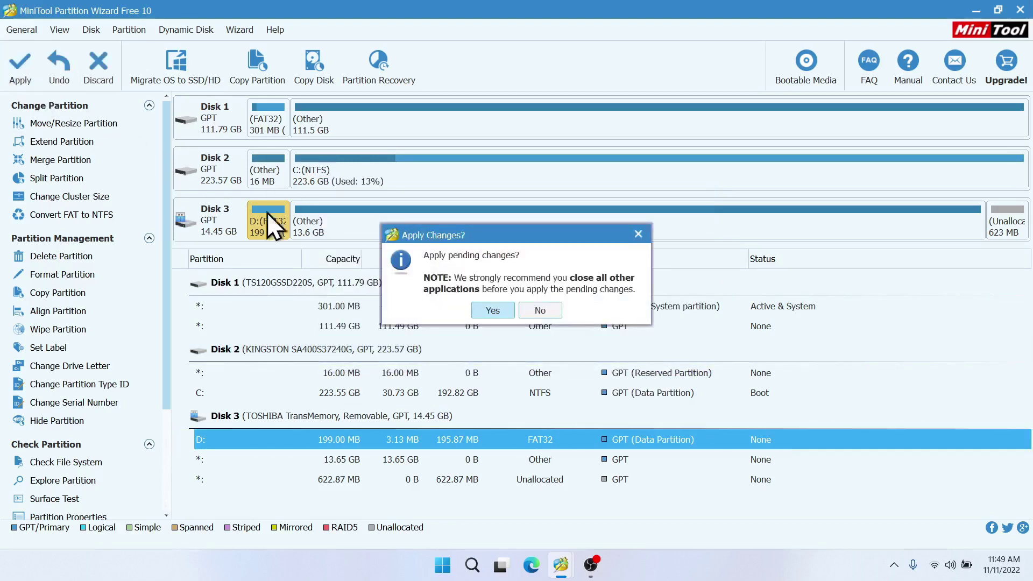
pyautogui.click(488, 308)
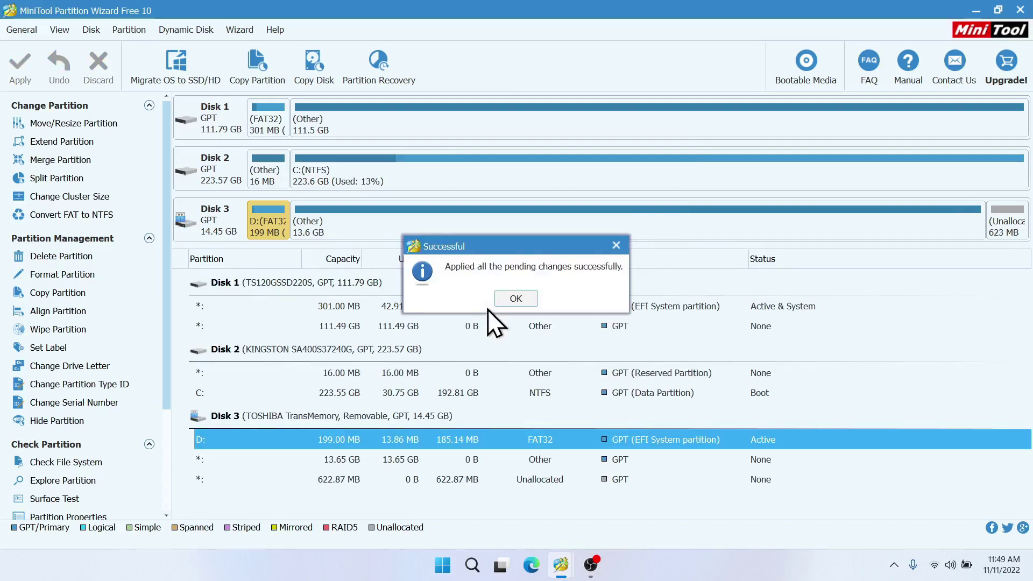
pyautogui.click(511, 298)
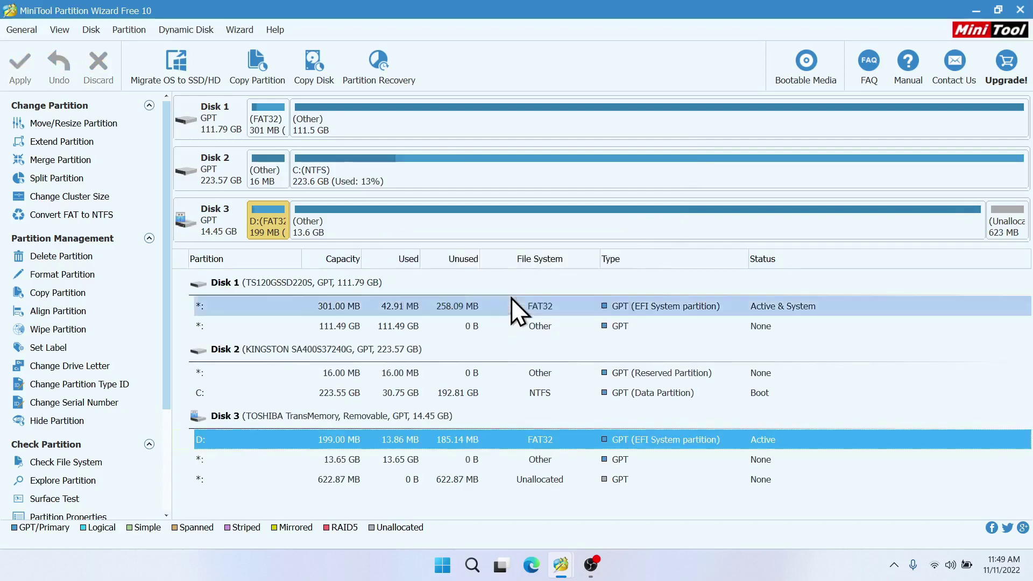
pyautogui.click(1020, 9)
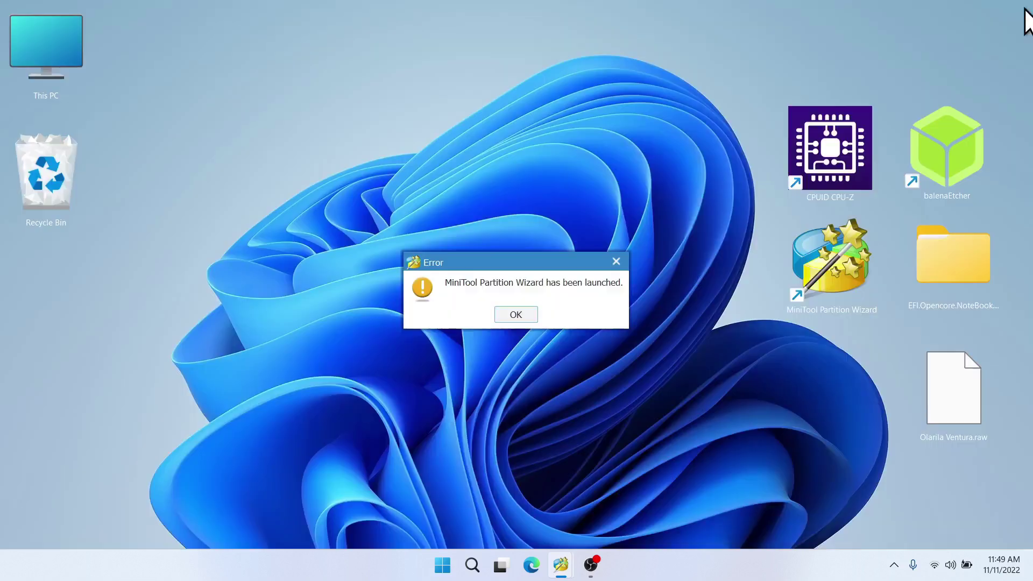
pyautogui.click(615, 261)
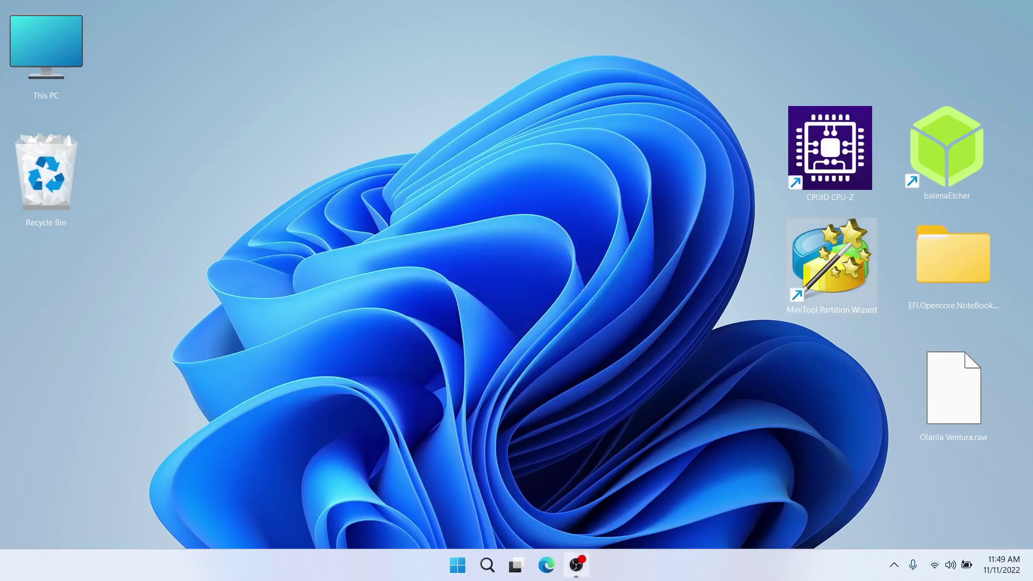
pyautogui.click(576, 565)
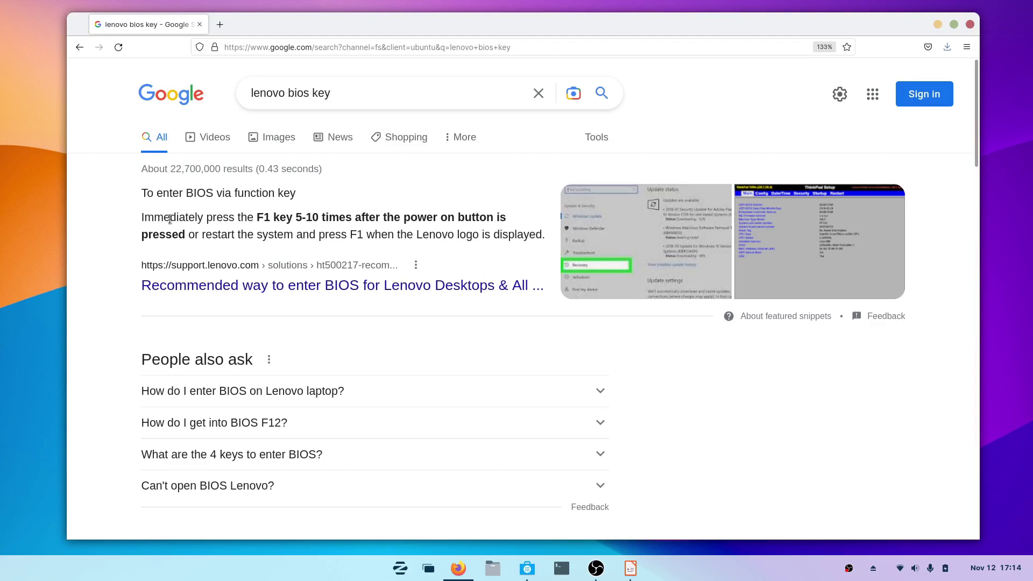
# Step: Examine the browser search result for the Lenovo BIOS key and switch to the BIOS settings slide in LibreOffice Impress
pyautogui.doubleClick(261, 218)
pyautogui.click(630, 568)
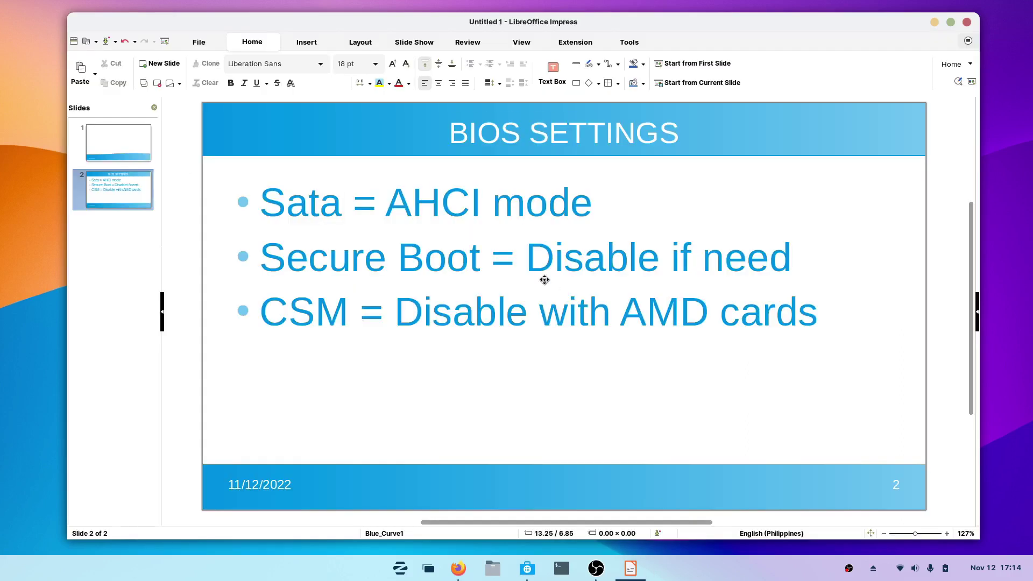